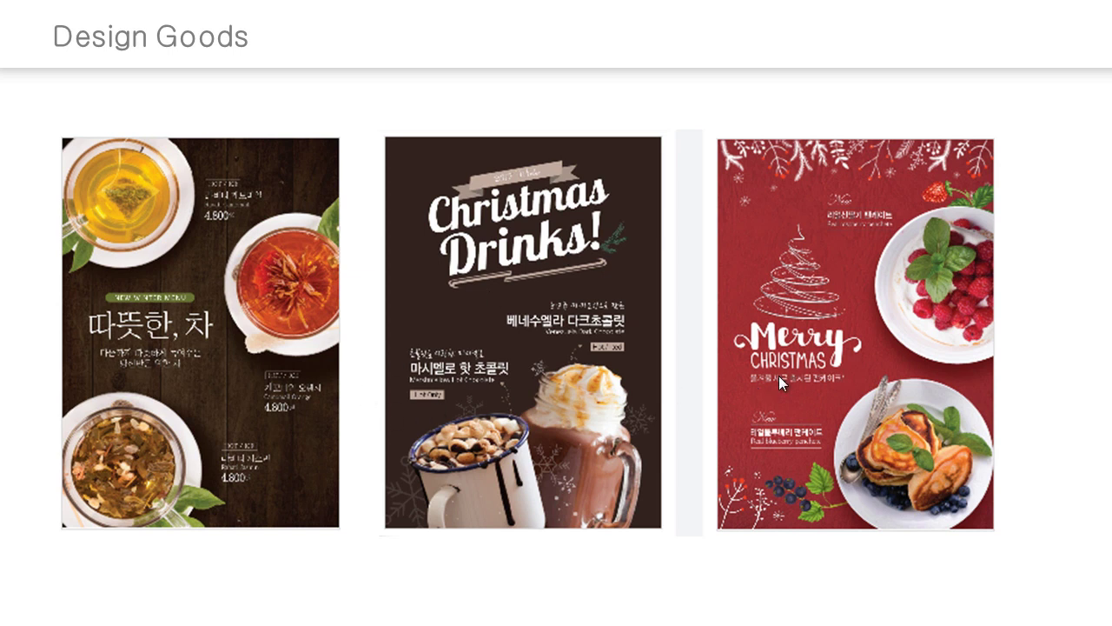
{"action": "left_click", "coordinate": [781, 425]}
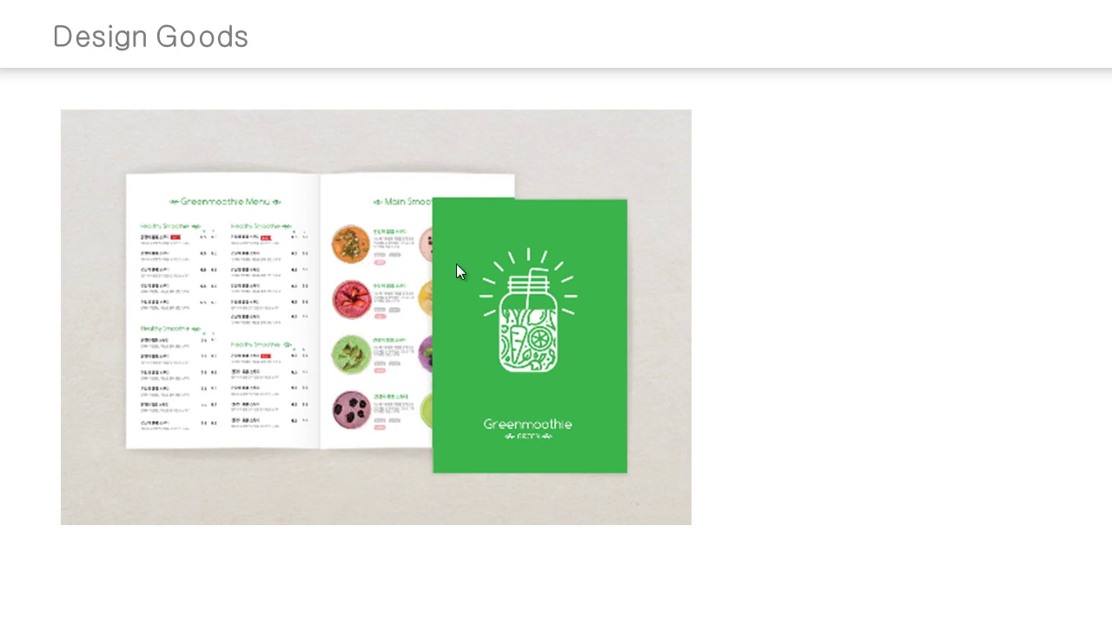
{"action": "left_click", "coordinate": [420, 446]}
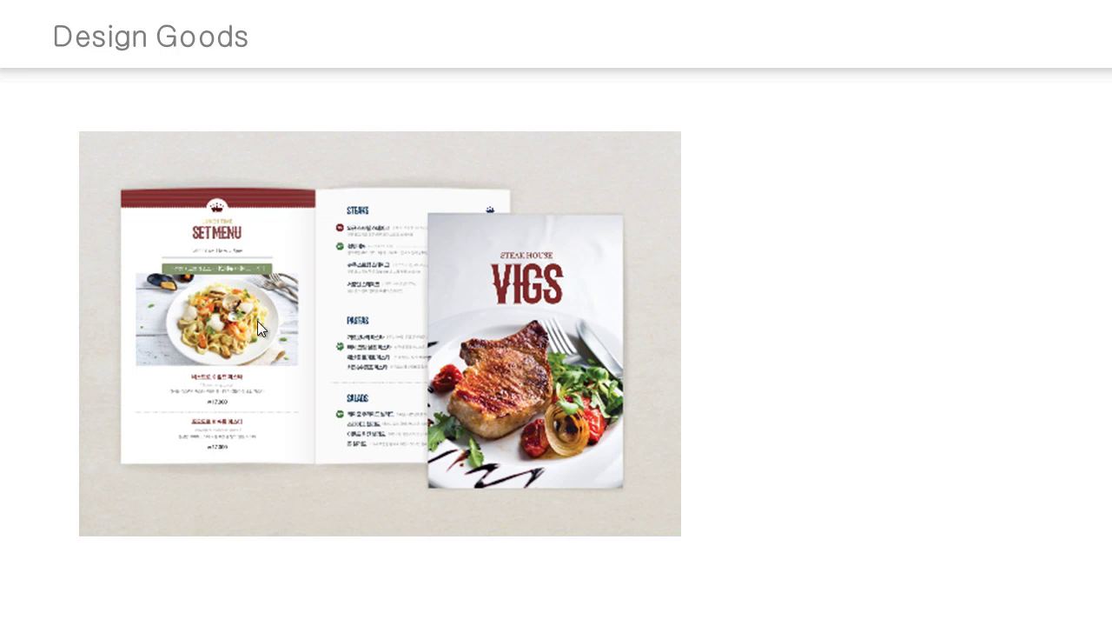
{"action": "left_click", "coordinate": [505, 460]}
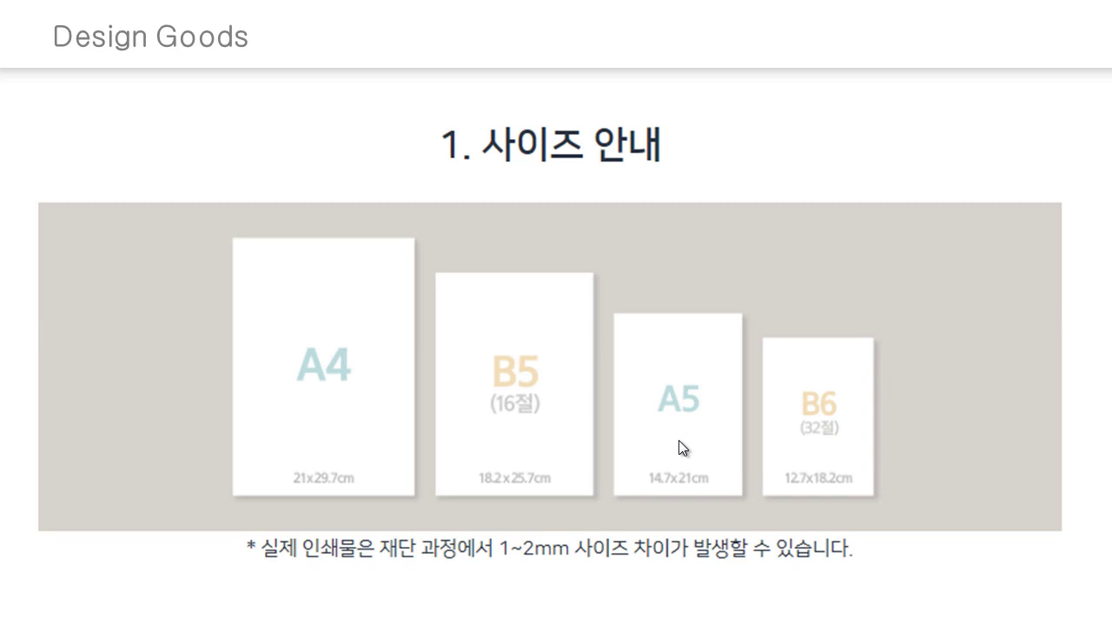
{"action": "scroll", "coordinate": [679, 448], "scroll_direction": "down", "scroll_amount": 10}
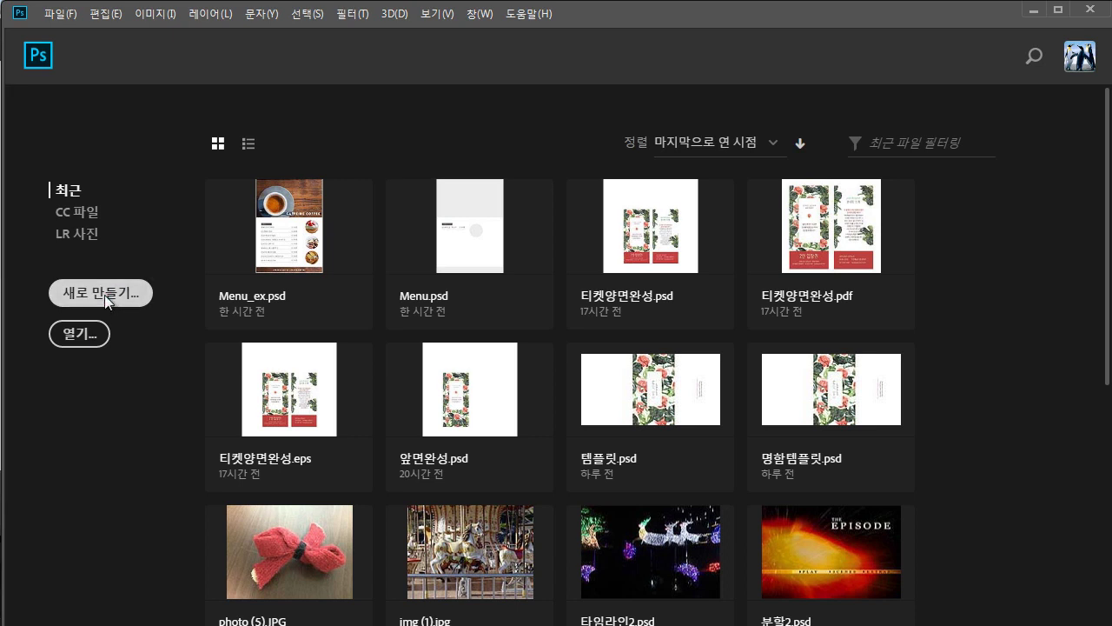
Start a new print document based on the A5 preset.
{"action": "left_click", "coordinate": [104, 295]}
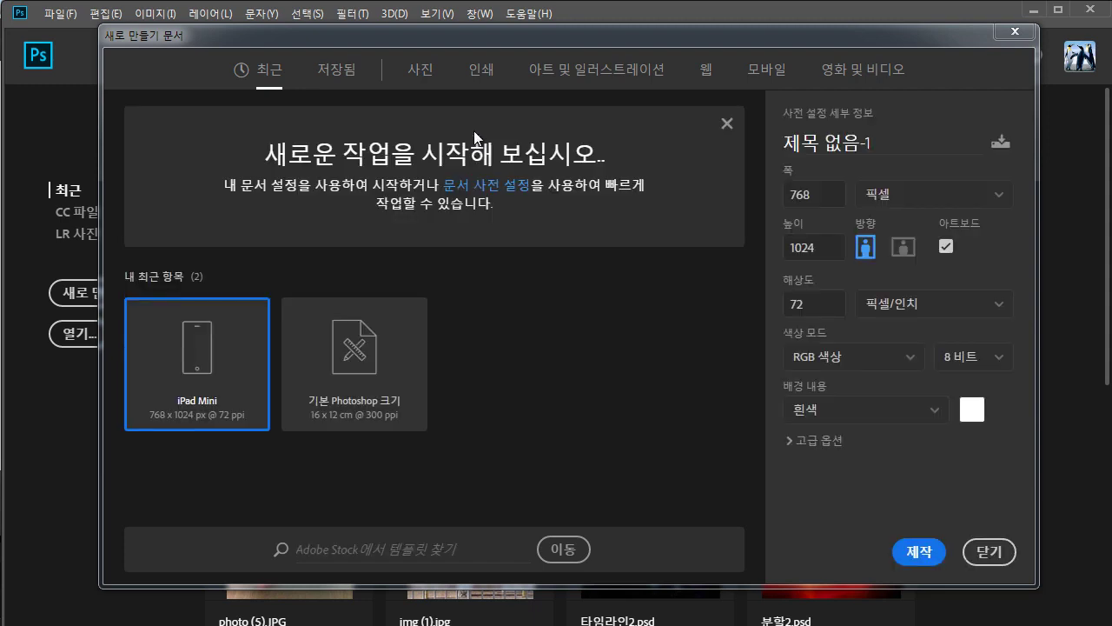
{"action": "left_click", "coordinate": [482, 77]}
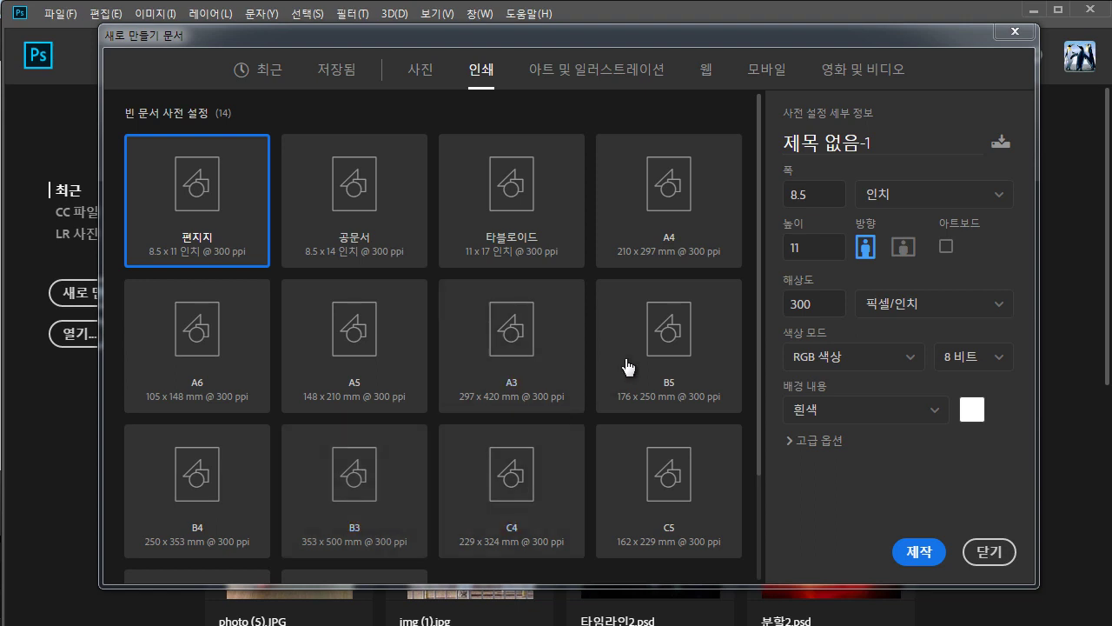
{"action": "left_click", "coordinate": [365, 351]}
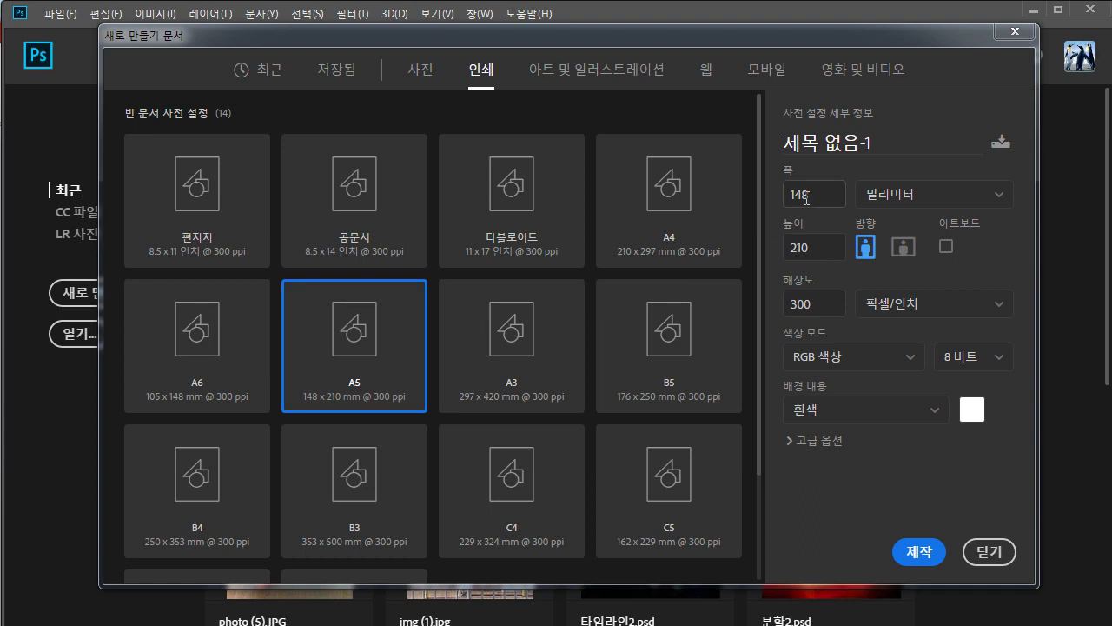
Set the new document's colour mode to CMYK and check its advanced options.
{"action": "left_click", "coordinate": [817, 251]}
{"action": "left_click", "coordinate": [836, 363]}
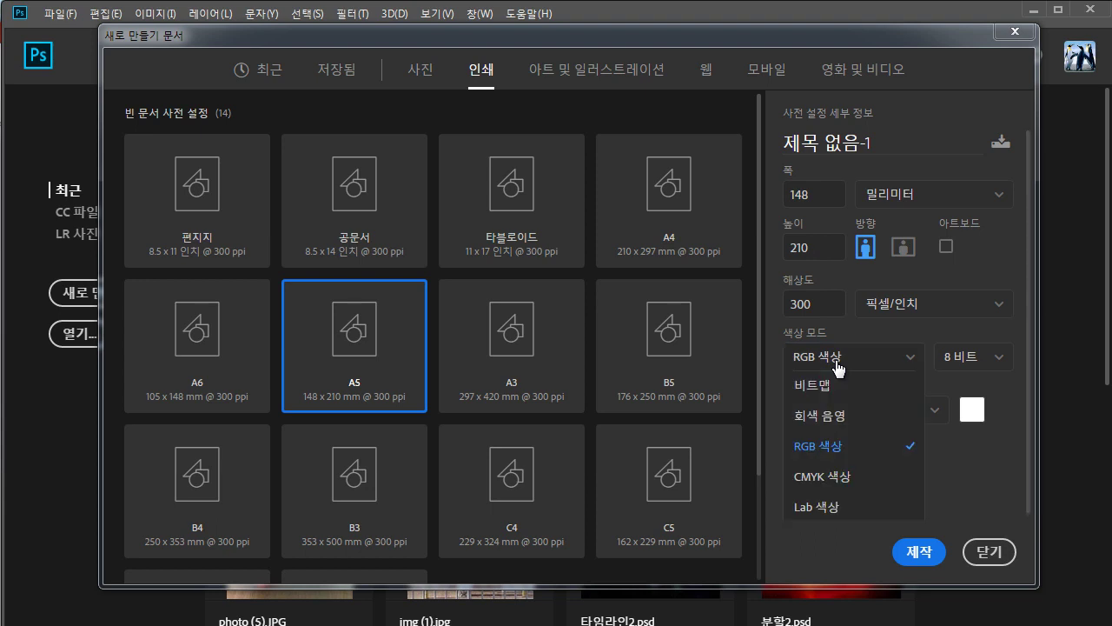
{"action": "left_click", "coordinate": [819, 477]}
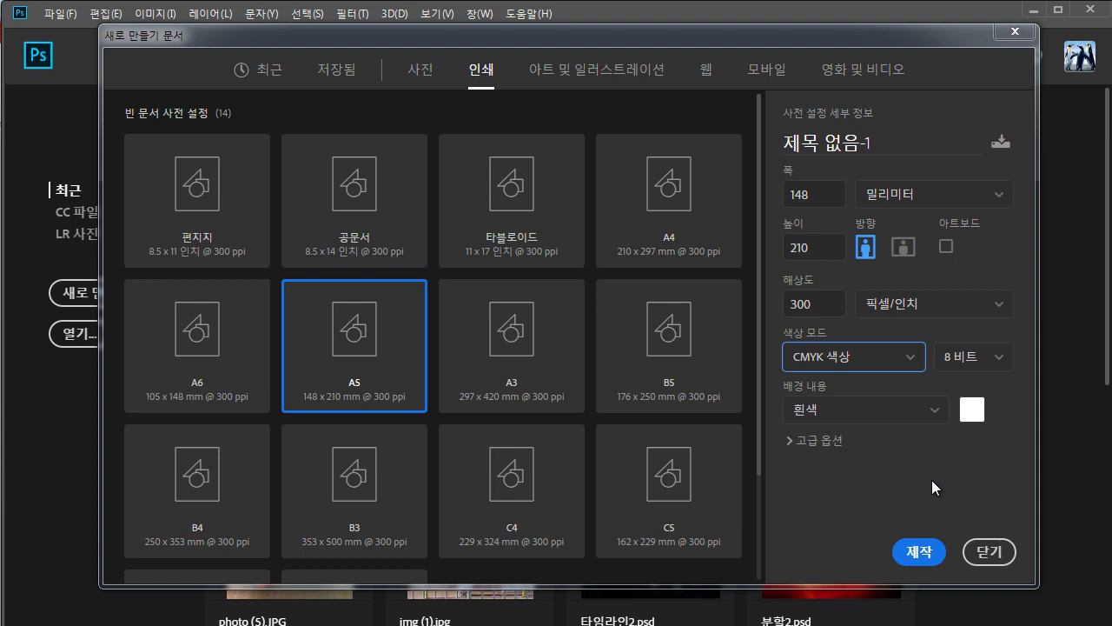
{"action": "left_click", "coordinate": [789, 438]}
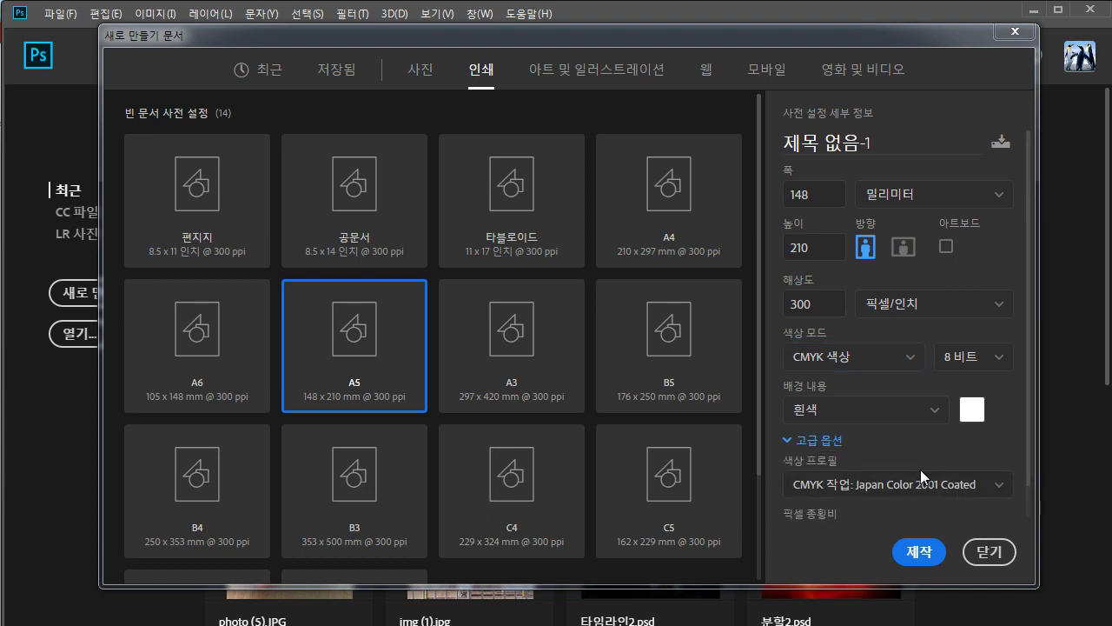
{"action": "left_click", "coordinate": [786, 439]}
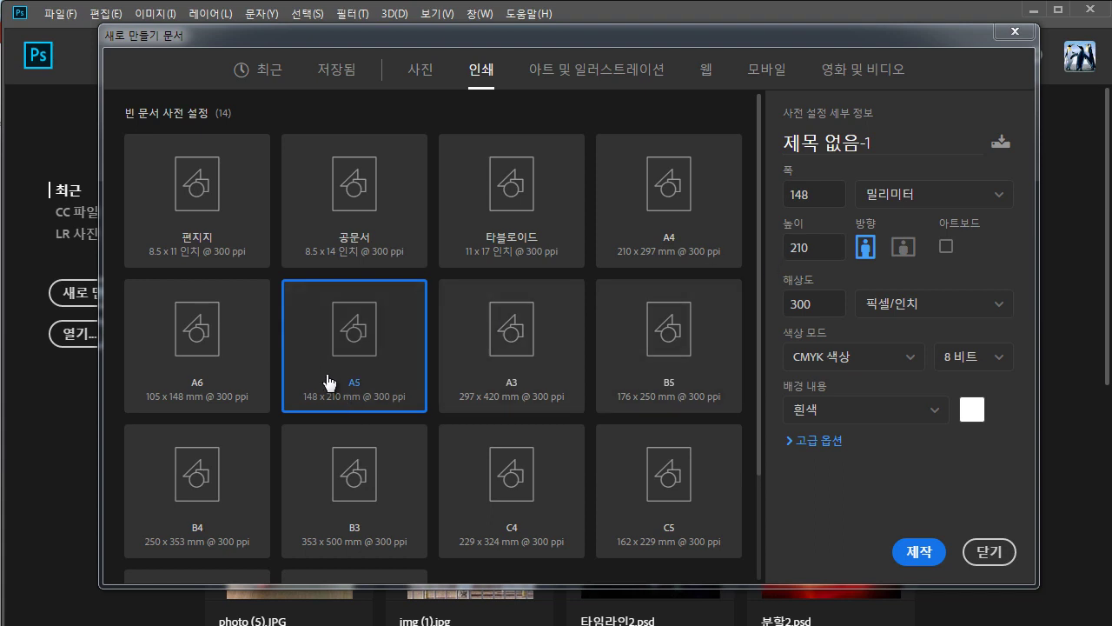
Set the document's width to 152 mm and height to 214 mm, and create it.
{"action": "double_click", "coordinate": [826, 199]}
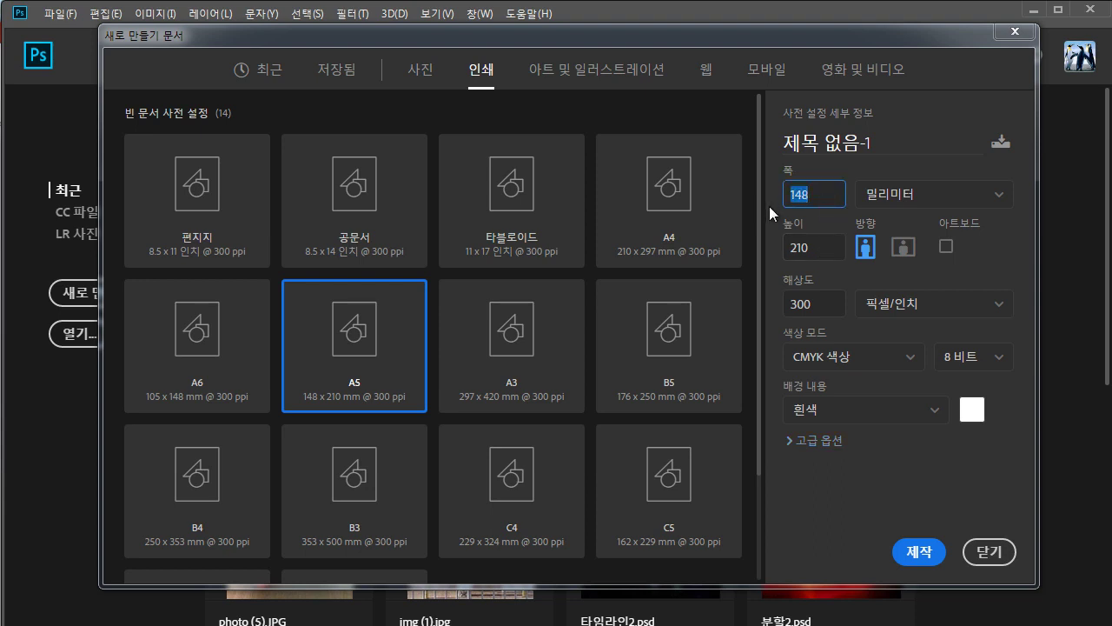
{"action": "type", "text": "152"}
{"action": "left_click", "coordinate": [808, 246]}
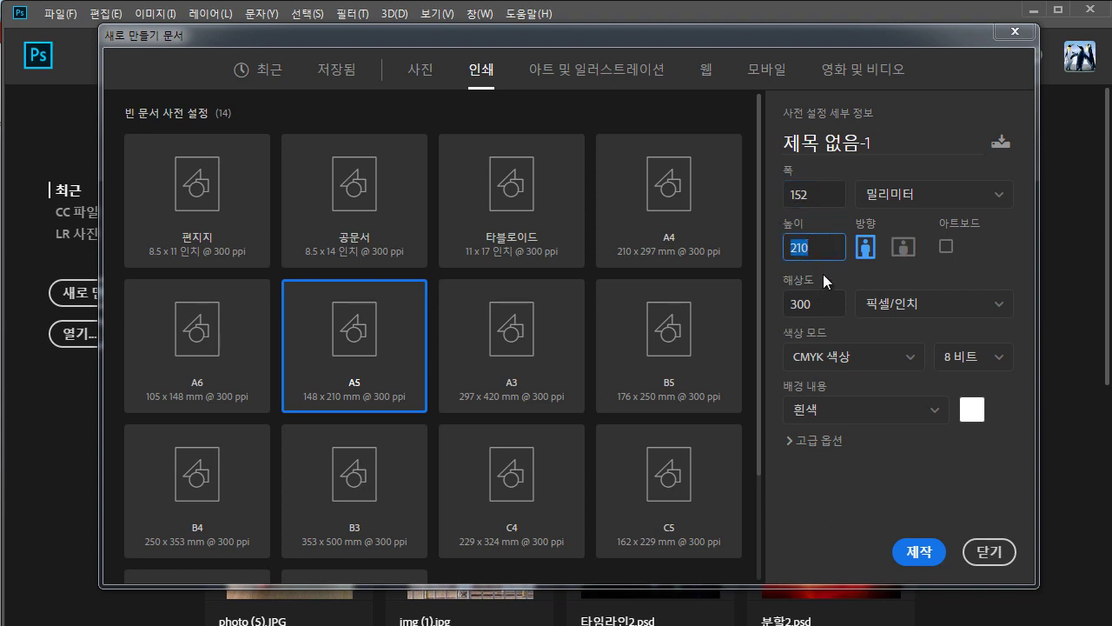
{"action": "left_click", "coordinate": [836, 254]}
{"action": "left_click", "coordinate": [834, 192]}
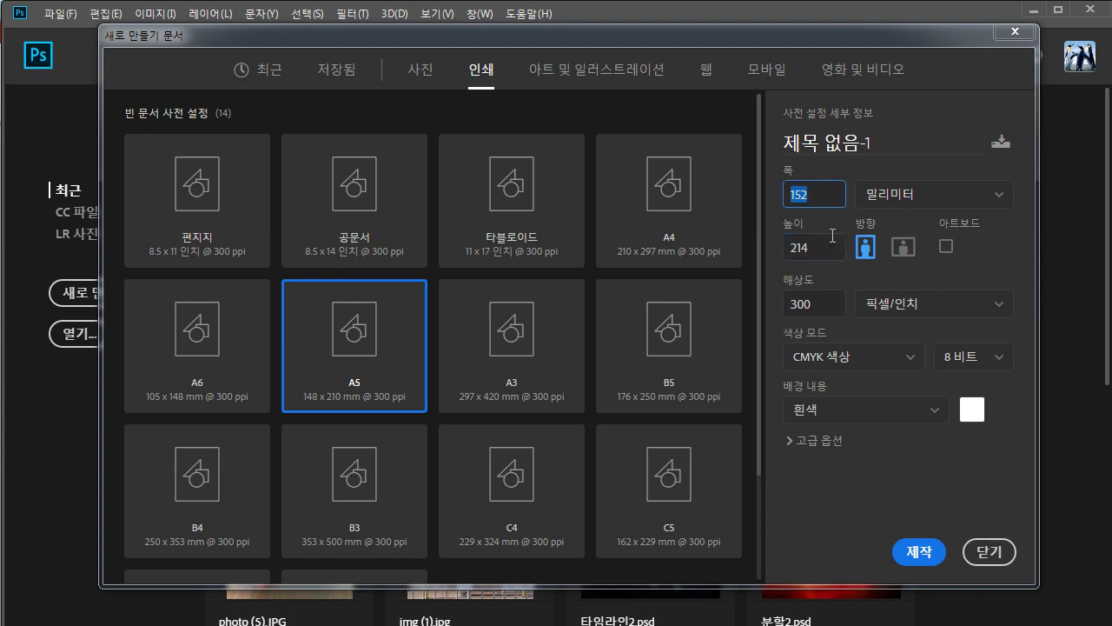
{"action": "key", "text": "Tab"}
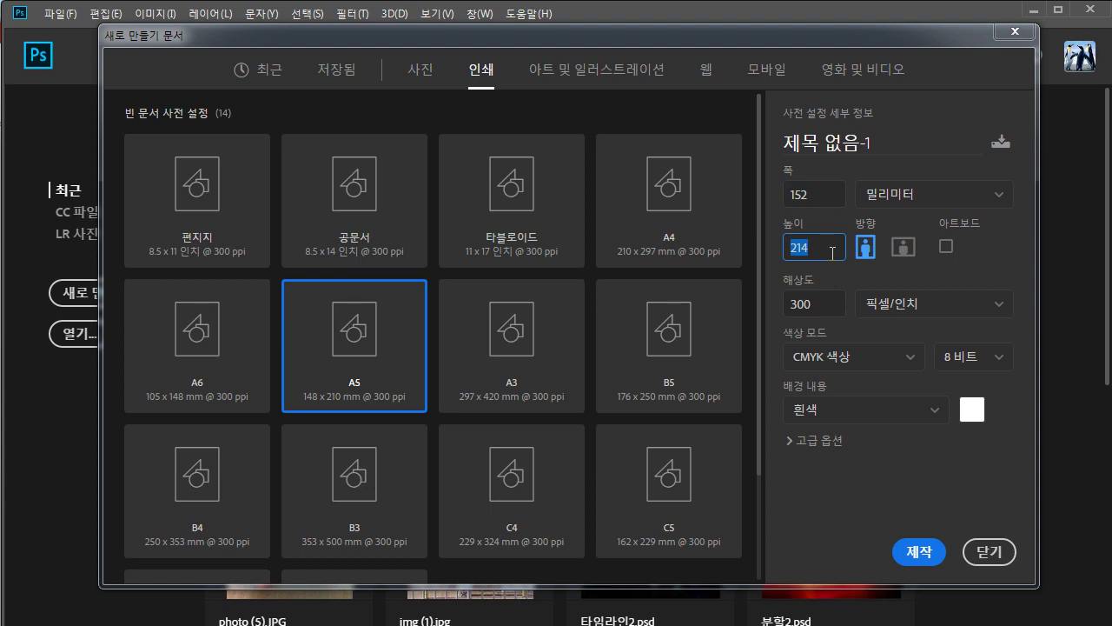
{"action": "left_click", "coordinate": [899, 564]}
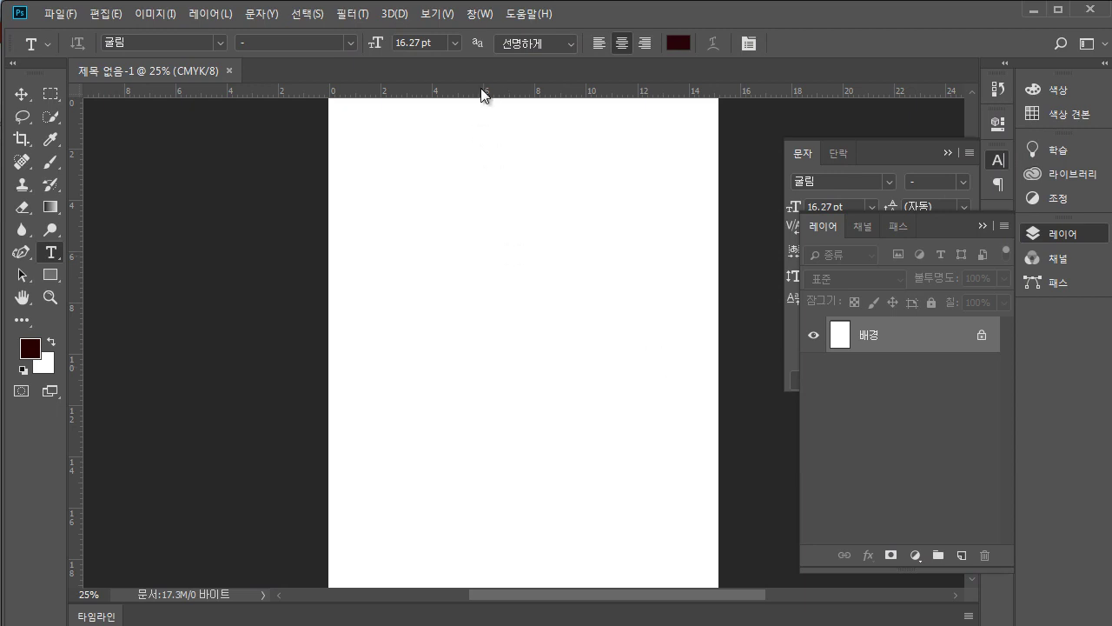
Change the ruler units to millimetres.
{"action": "left_click", "coordinate": [559, 229], "text": "ctrl+alt"}
{"action": "left_click_drag", "start_coordinate": [509, 413], "coordinate": [498, 305]}
{"action": "left_click", "coordinate": [496, 263], "text": "ctrl"}
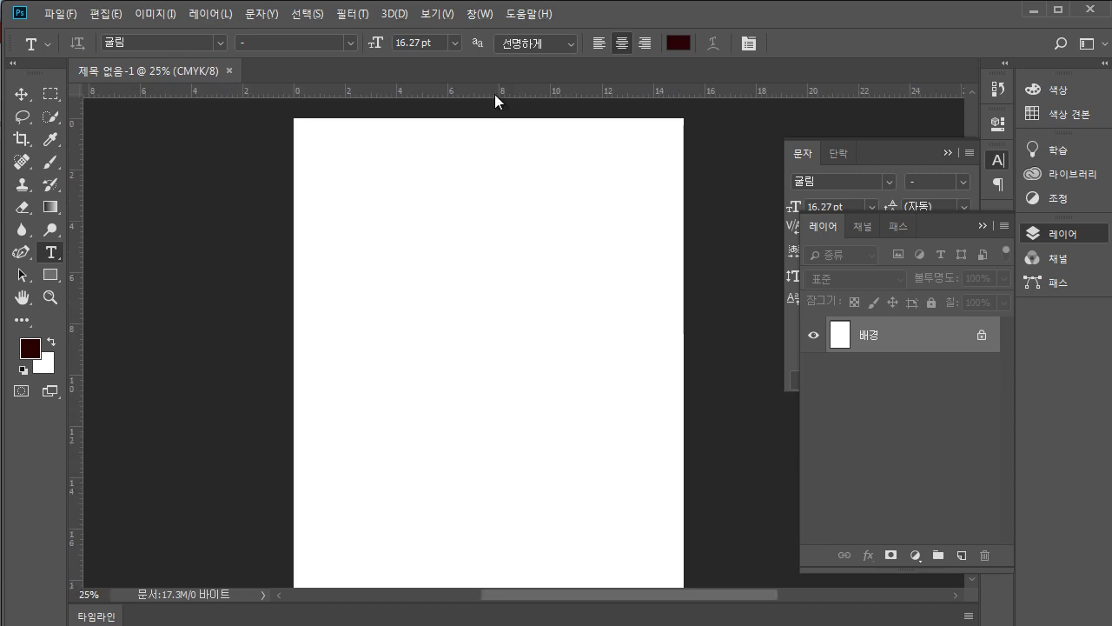
{"action": "right_click", "coordinate": [496, 95]}
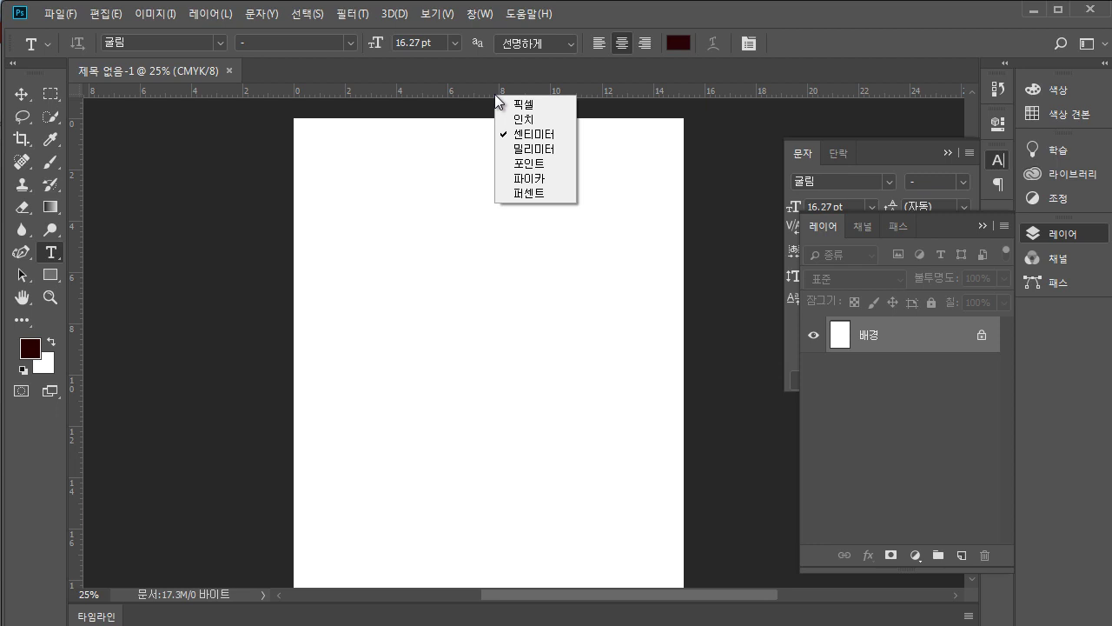
{"action": "left_click", "coordinate": [525, 150]}
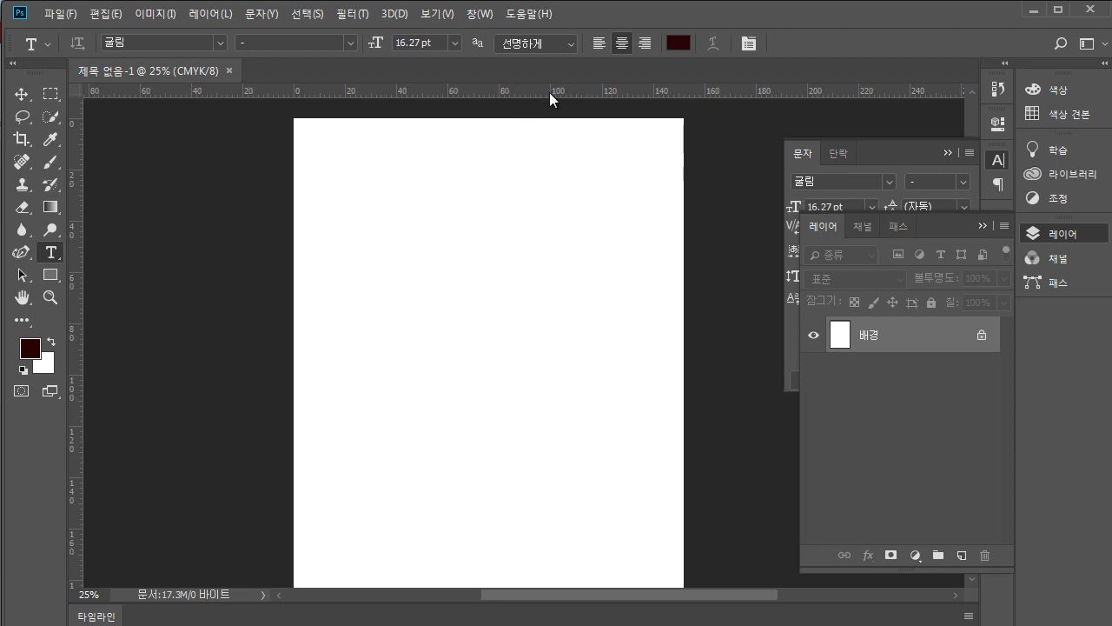
Place a vertical guide and a horizontal guide about 4 mm inside the page's left and top edges.
{"action": "left_click", "coordinate": [331, 144], "text": "ctrl"}
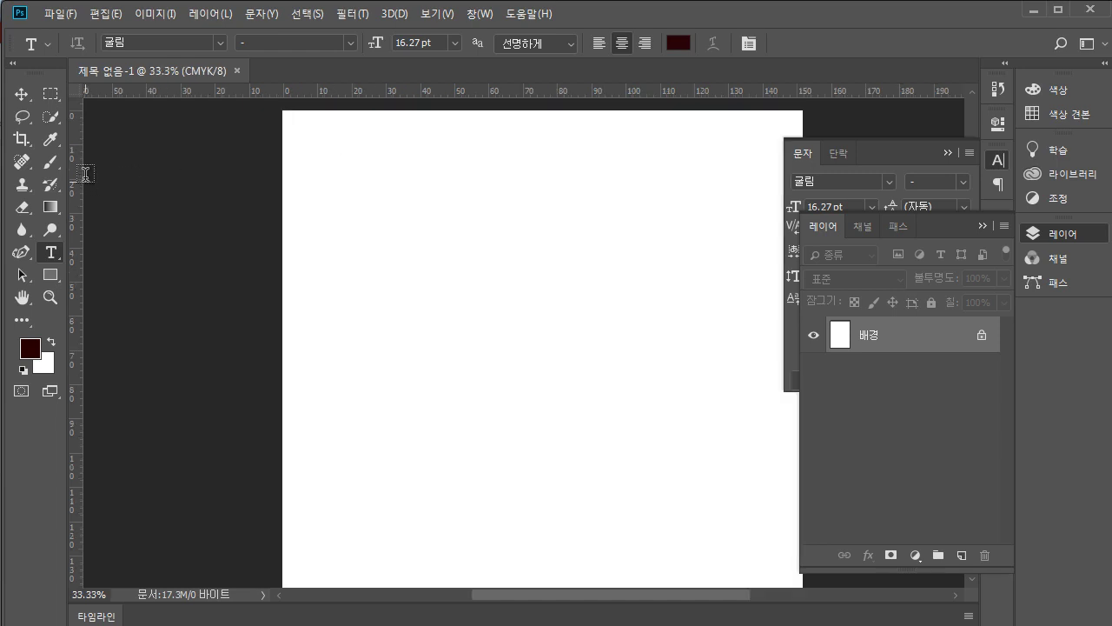
{"action": "left_click_drag", "start_coordinate": [76, 172], "coordinate": [297, 191]}
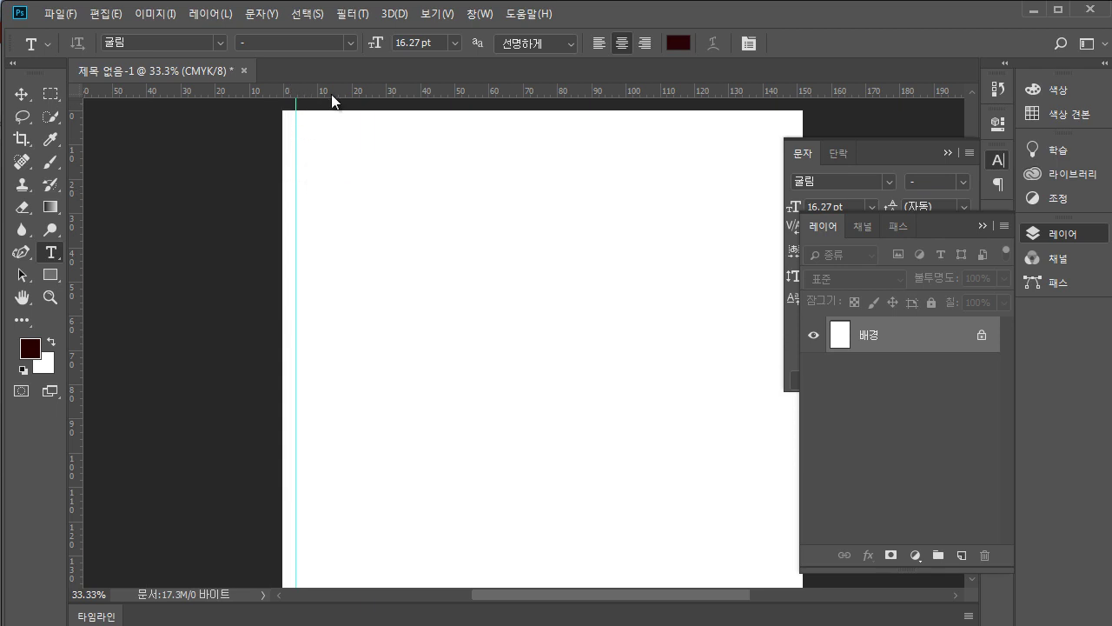
{"action": "left_click_drag", "start_coordinate": [331, 94], "coordinate": [316, 124]}
Place a vertical guide about 3 mm inside the page's right edge.
{"action": "left_click", "coordinate": [599, 264], "text": "ctrl+alt"}
{"action": "scroll", "coordinate": [330, 323], "scroll_direction": "right", "scroll_amount": 5}
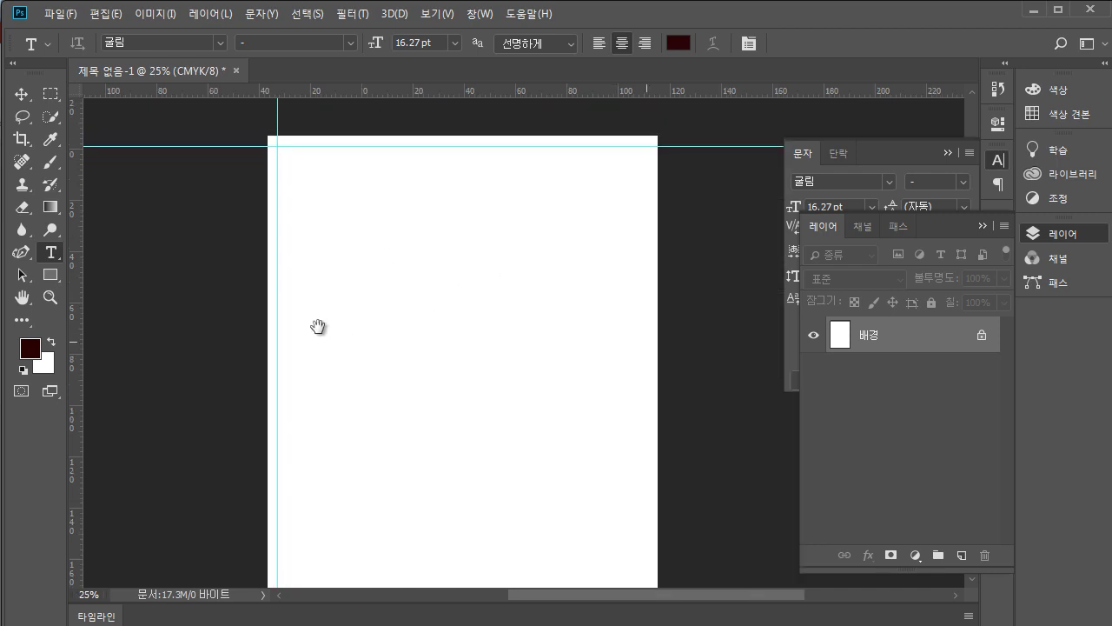
{"action": "left_click", "coordinate": [437, 182], "text": "ctrl"}
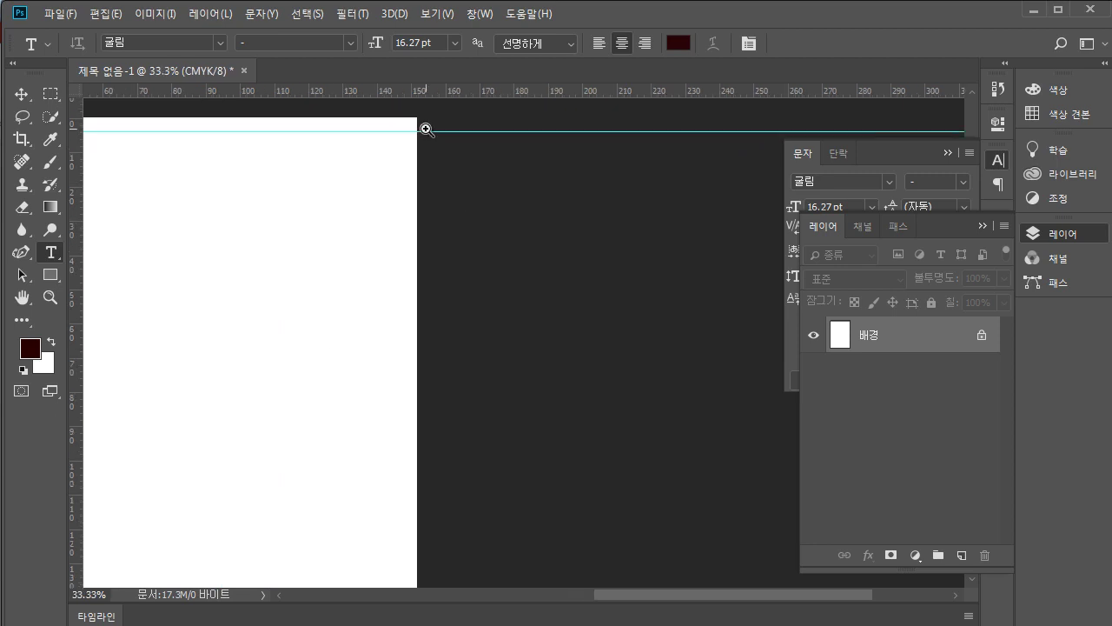
{"action": "left_click", "coordinate": [423, 122], "text": "ctrl"}
{"action": "left_click_drag", "start_coordinate": [73, 183], "coordinate": [403, 201]}
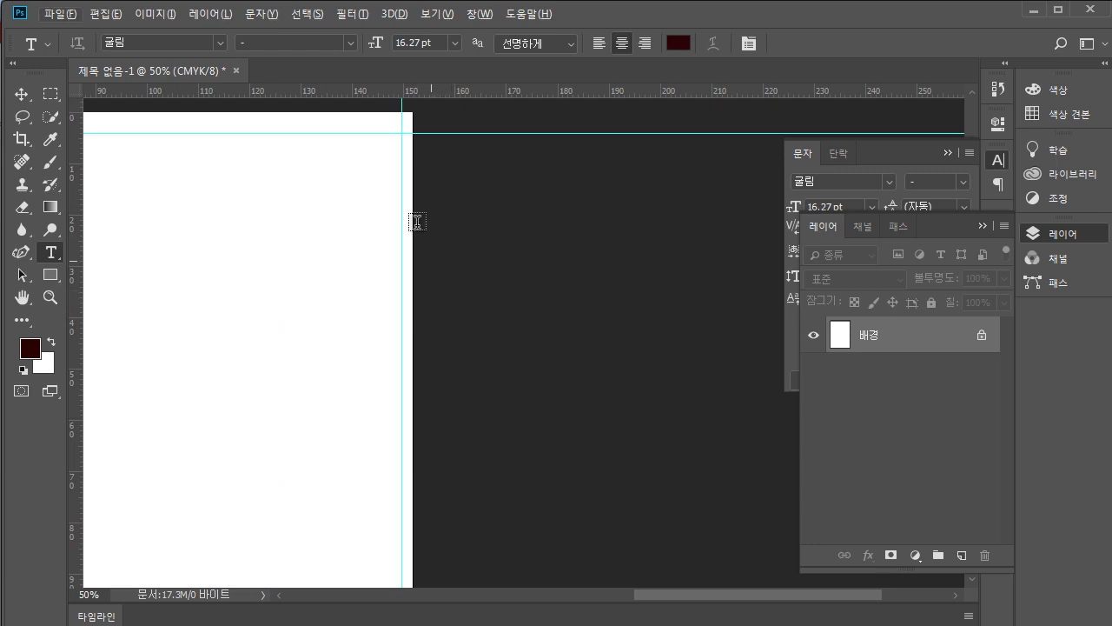
{"action": "left_click_drag", "start_coordinate": [403, 179], "coordinate": [398, 180]}
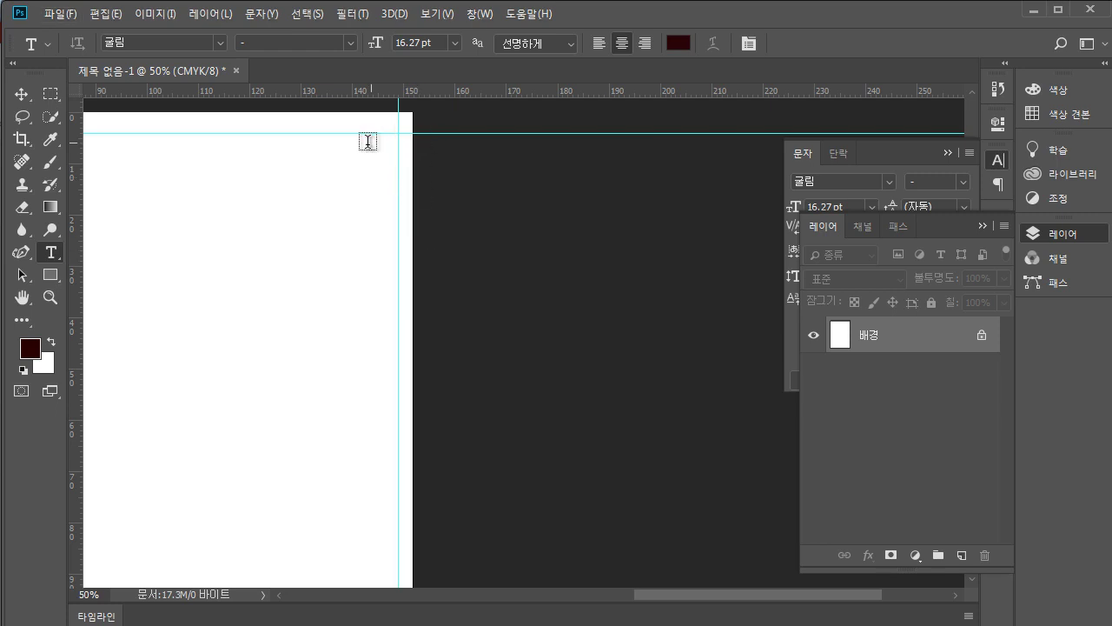
Move the top and right guides to about 2 mm from the page edges and the left guide to about 3 mm.
{"action": "left_click_drag", "start_coordinate": [444, 132], "coordinate": [440, 124]}
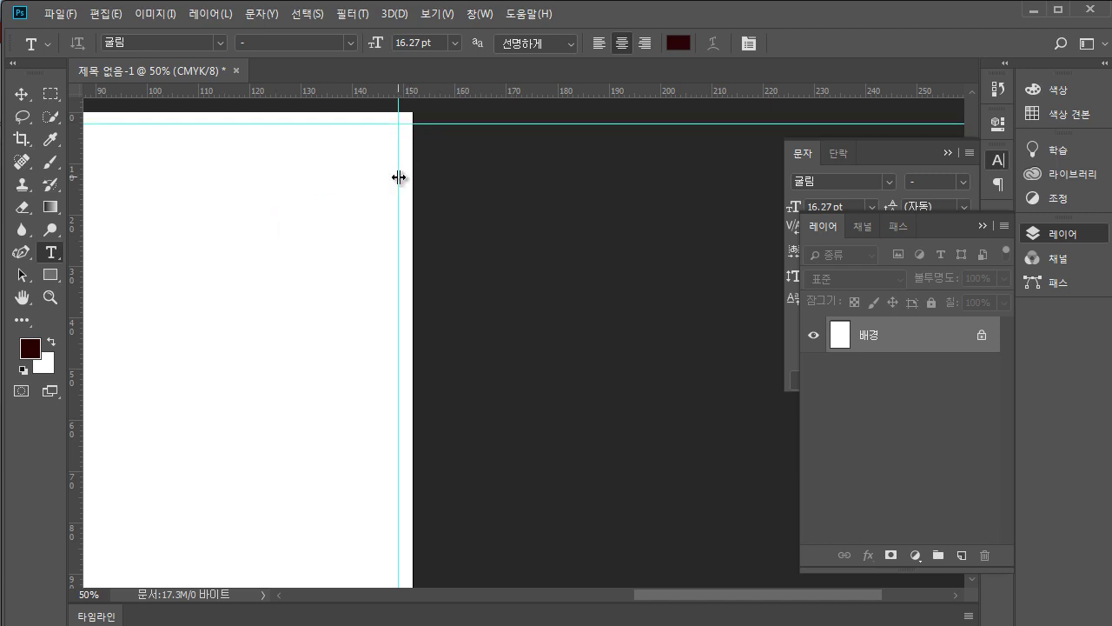
{"action": "left_click_drag", "start_coordinate": [402, 180], "coordinate": [405, 181]}
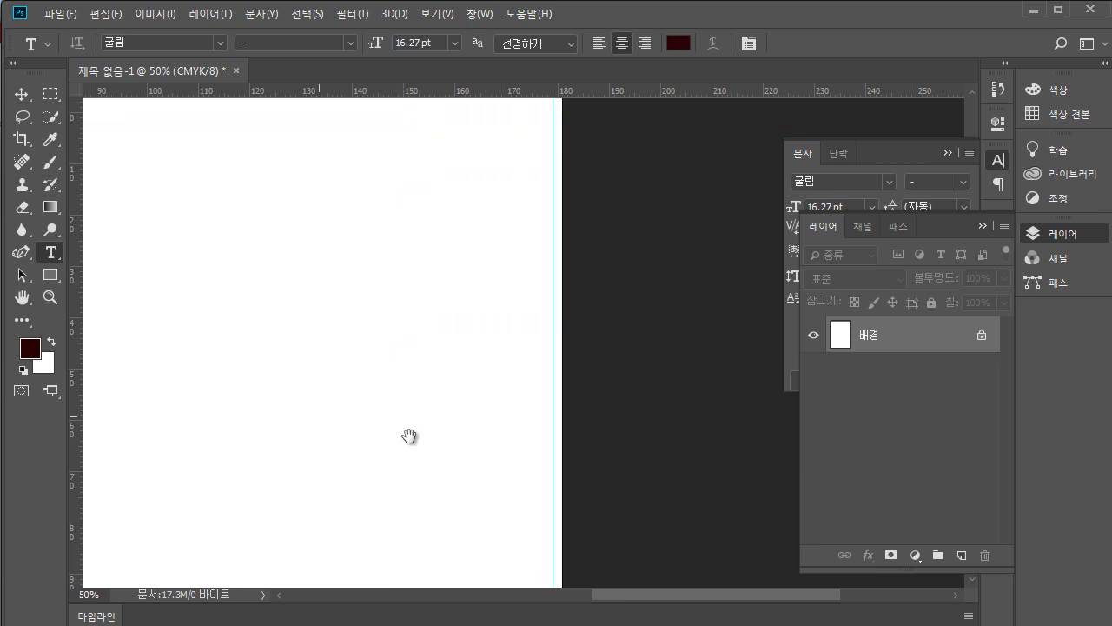
{"action": "scroll", "coordinate": [408, 437], "scroll_direction": "left", "scroll_amount": 5}
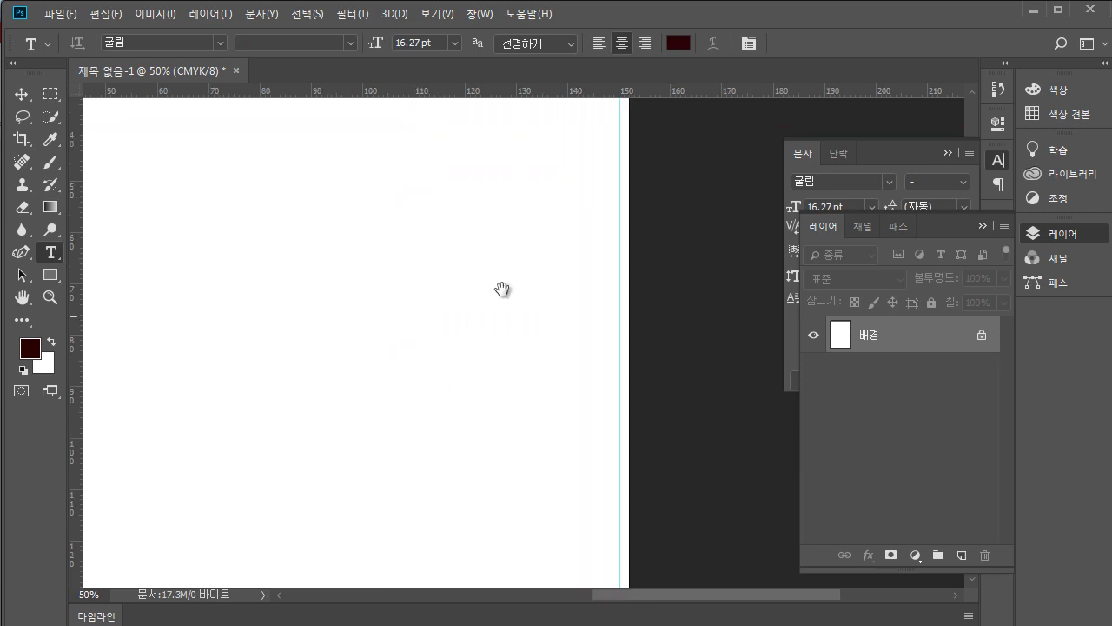
{"action": "scroll", "coordinate": [501, 218], "scroll_direction": "down", "scroll_amount": 10}
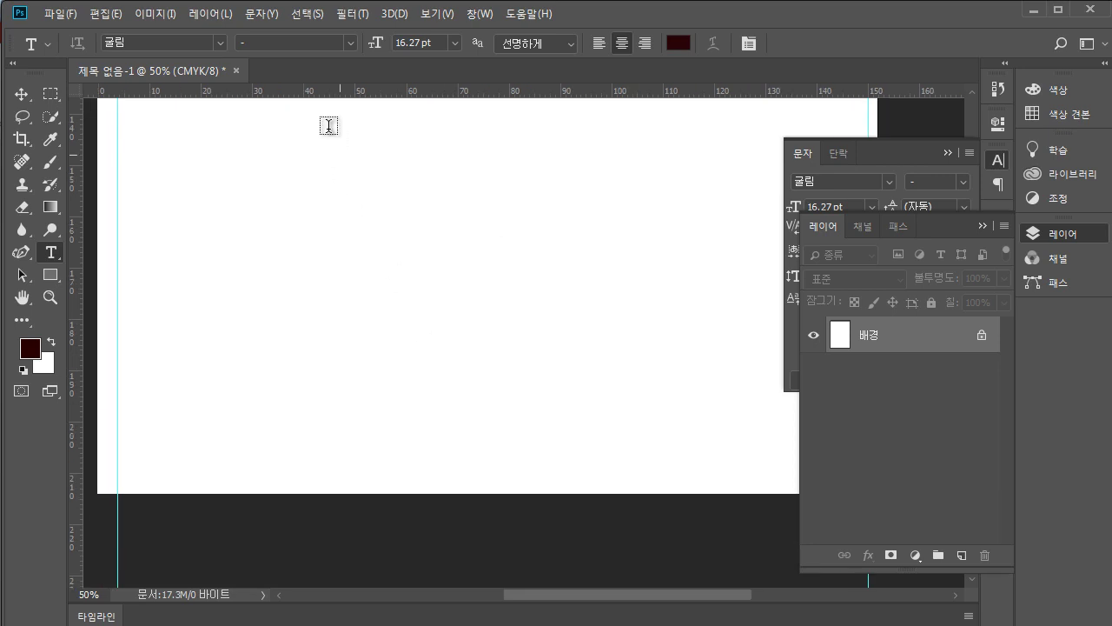
{"action": "left_click_drag", "start_coordinate": [117, 166], "coordinate": [113, 166]}
Place a horizontal guide near the page's bottom edge and adjust it to about 3 mm from the edge.
{"action": "left_click_drag", "start_coordinate": [230, 97], "coordinate": [199, 483]}
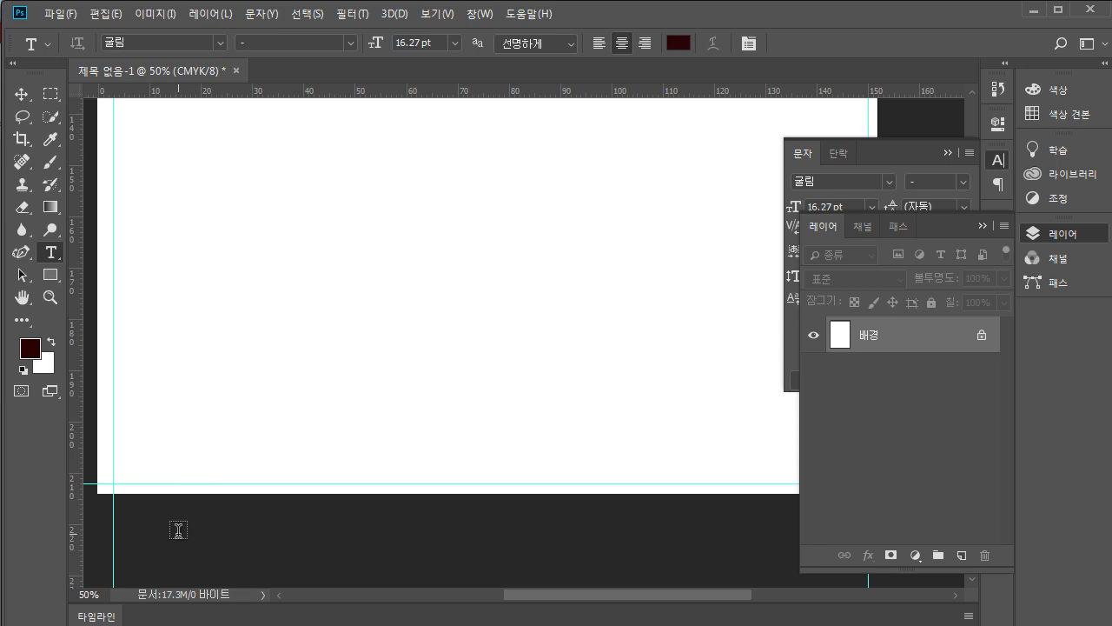
{"action": "left_click", "coordinate": [149, 481], "text": "ctrl"}
{"action": "left_click", "coordinate": [102, 493], "text": "ctrl"}
{"action": "left_click", "coordinate": [115, 487], "text": "ctrl"}
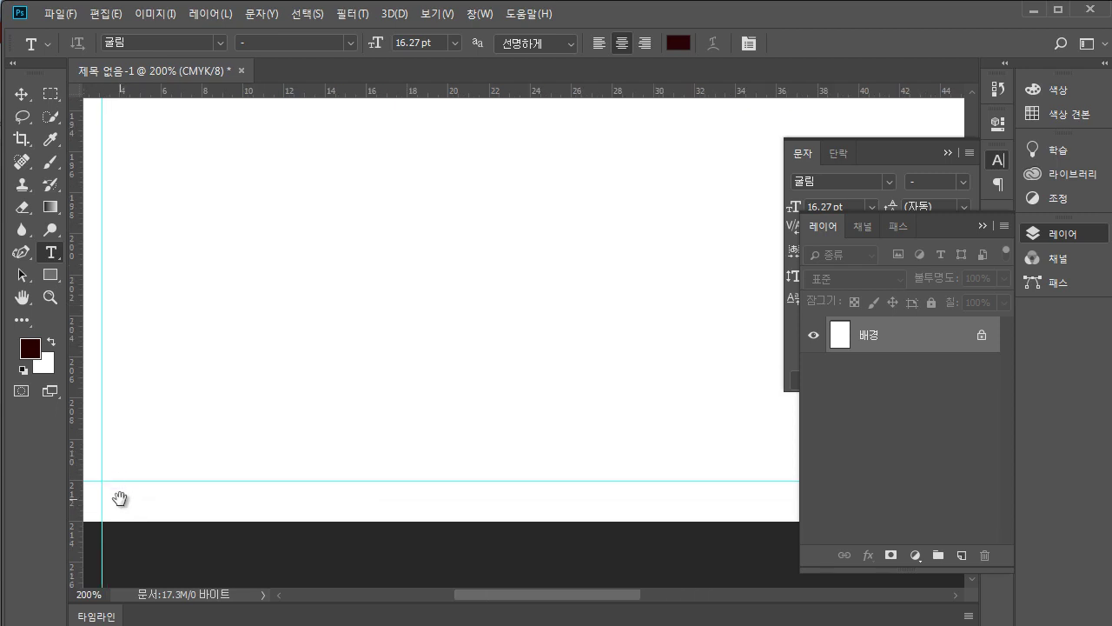
{"action": "left_click_drag", "start_coordinate": [149, 506], "coordinate": [178, 521]}
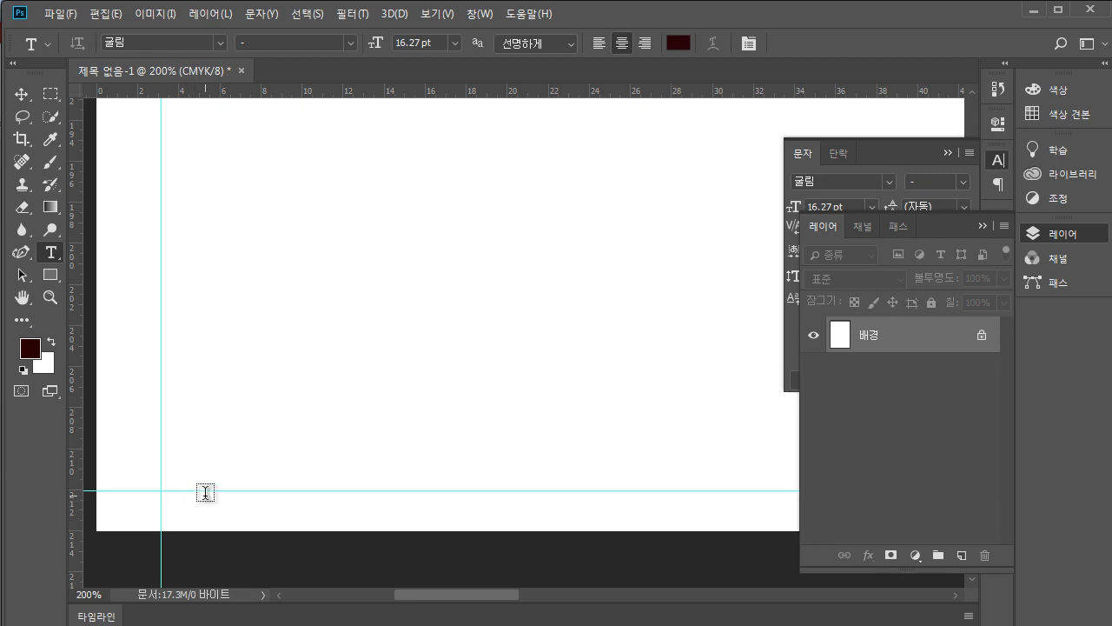
{"action": "left_click", "coordinate": [240, 492], "text": "ctrl+alt"}
{"action": "left_click", "coordinate": [290, 477], "text": "ctrl+alt"}
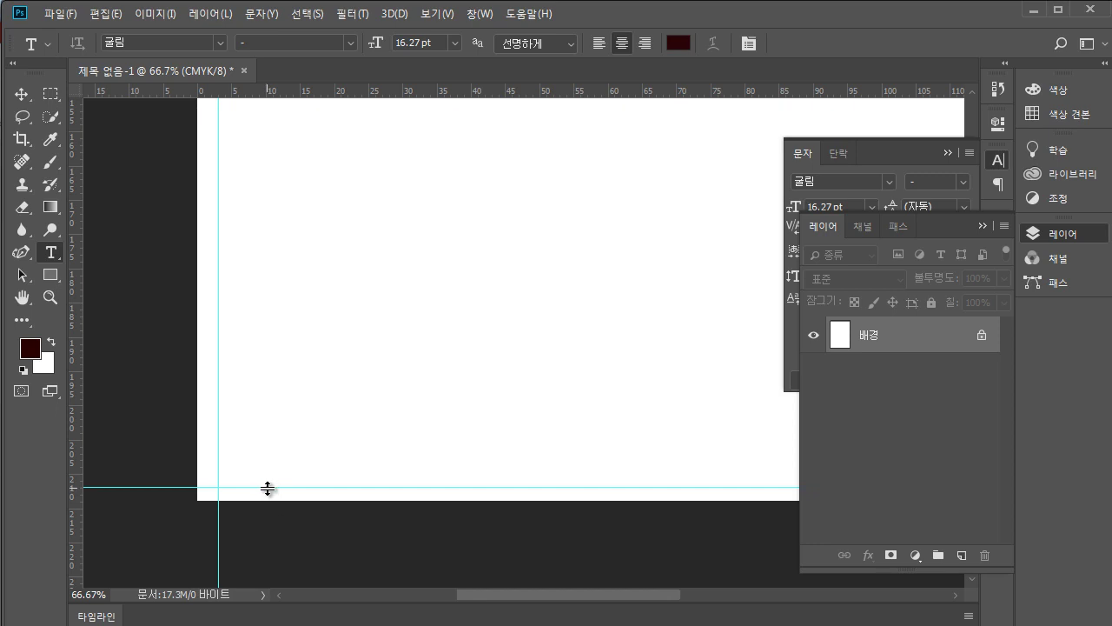
{"action": "left_click_drag", "start_coordinate": [266, 485], "coordinate": [265, 480]}
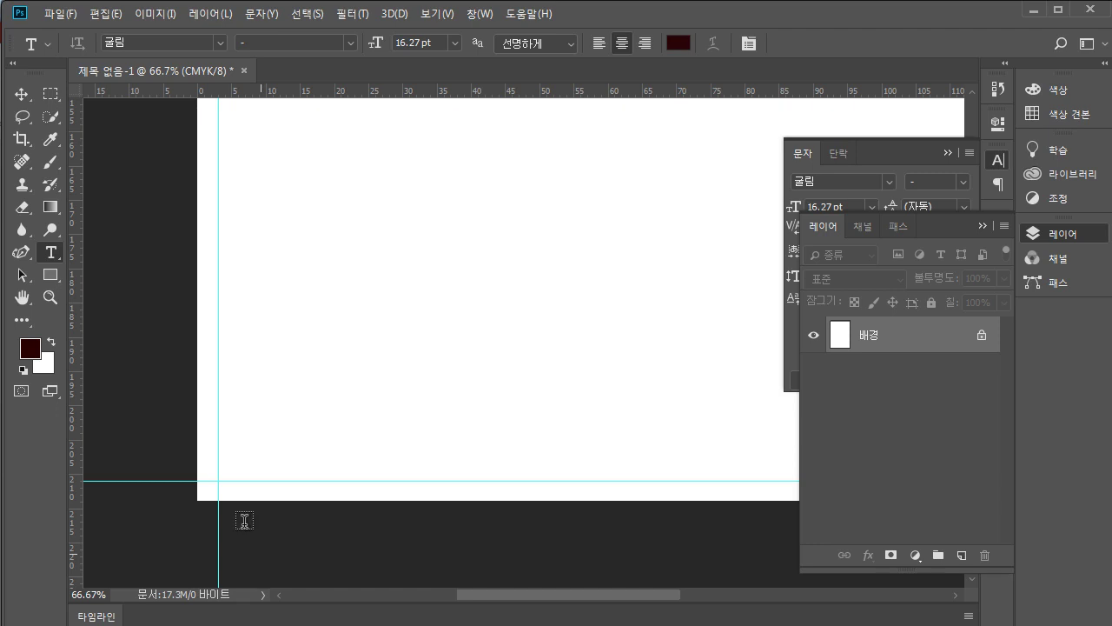
Select the small square between the guides and the page's lower-left corner with the Rectangular Marquee tool.
{"action": "left_click", "coordinate": [51, 94]}
{"action": "left_click_drag", "start_coordinate": [195, 481], "coordinate": [218, 507]}
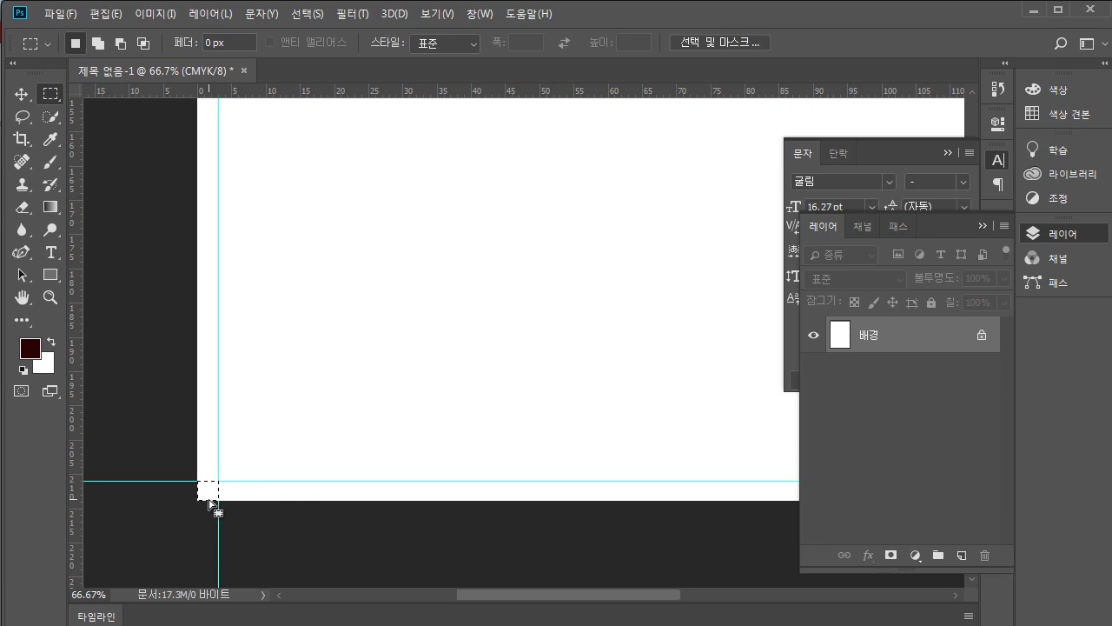
Clear the corner selection and move the left and bottom guides to about 2 mm from the page edges.
{"action": "left_click", "coordinate": [185, 482]}
{"action": "left_click_drag", "start_coordinate": [185, 482], "coordinate": [219, 507]}
{"action": "left_click", "coordinate": [219, 507]}
{"action": "left_click_drag", "start_coordinate": [219, 403], "coordinate": [212, 402]}
{"action": "left_click_drag", "start_coordinate": [219, 481], "coordinate": [221, 487]}
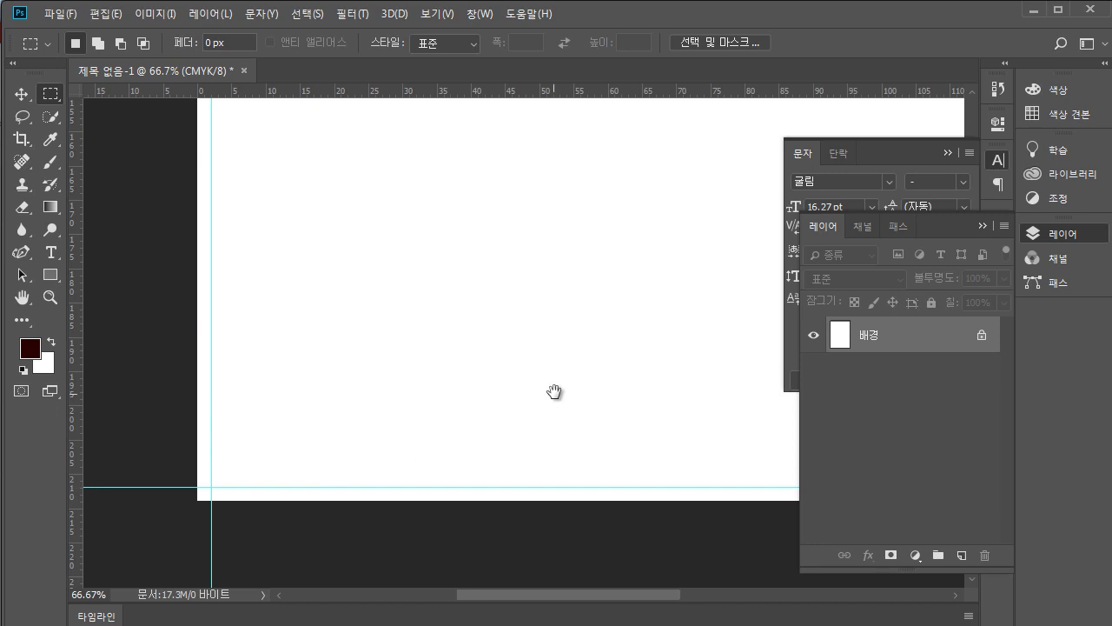
Fine-tune the top guide to about 2 mm from the page edge and check the upper-left corner square with the Rectangular Marquee tool.
{"action": "left_click_drag", "start_coordinate": [554, 393], "coordinate": [199, 414]}
{"action": "scroll", "coordinate": [625, 427], "scroll_direction": "right", "scroll_amount": 5}
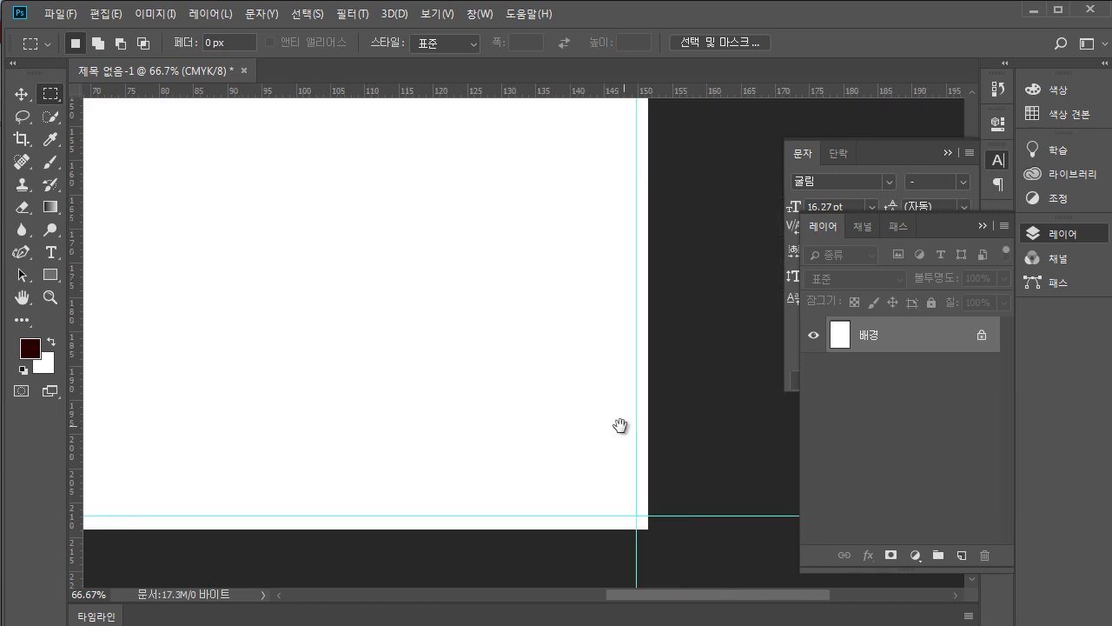
{"action": "scroll", "coordinate": [566, 214], "scroll_direction": "down", "scroll_amount": 3}
{"action": "scroll", "coordinate": [603, 288], "scroll_direction": "left", "scroll_amount": 3}
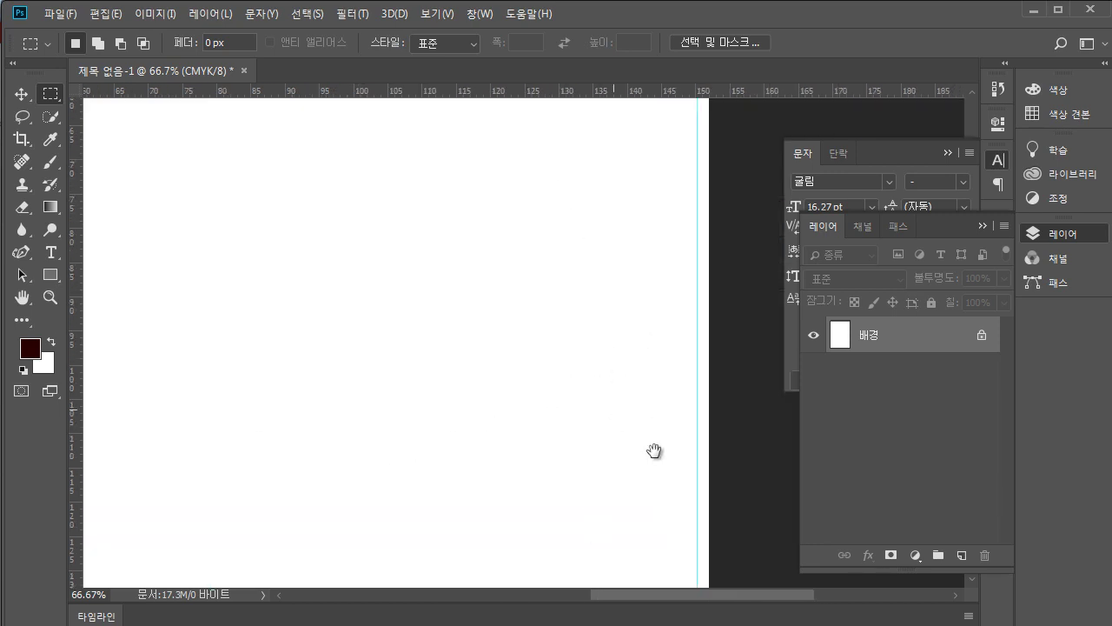
{"action": "scroll", "coordinate": [658, 511], "scroll_direction": "left", "scroll_amount": 3}
{"action": "scroll", "coordinate": [600, 298], "scroll_direction": "up", "scroll_amount": 3}
{"action": "scroll", "coordinate": [390, 325], "scroll_direction": "up", "scroll_amount": 3}
{"action": "scroll", "coordinate": [591, 338], "scroll_direction": "left", "scroll_amount": 5}
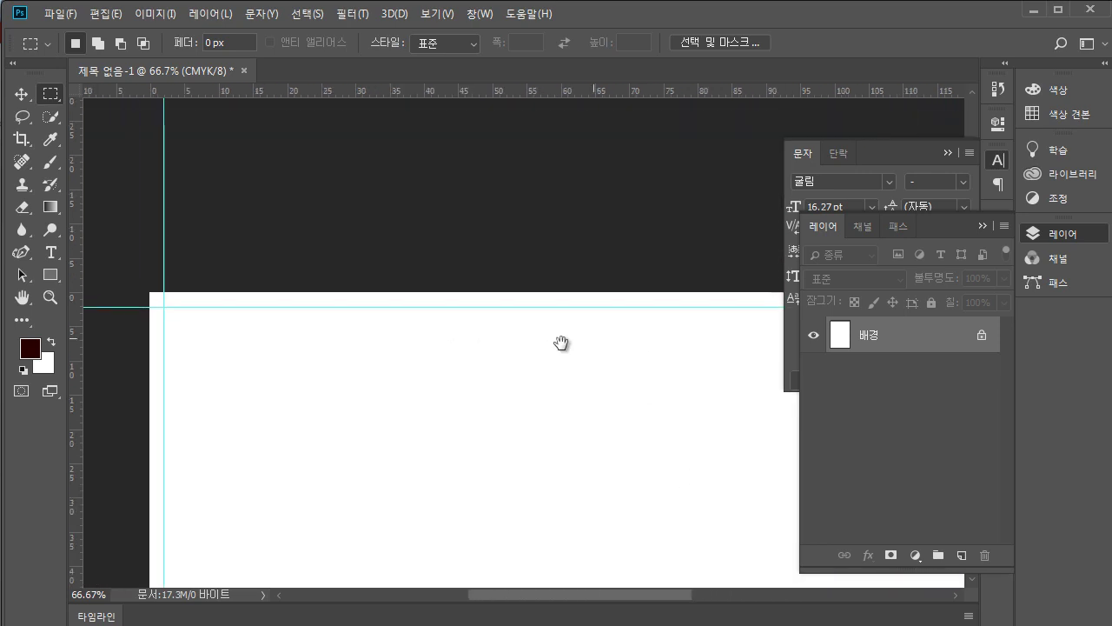
{"action": "left_click_drag", "start_coordinate": [155, 303], "coordinate": [164, 307]}
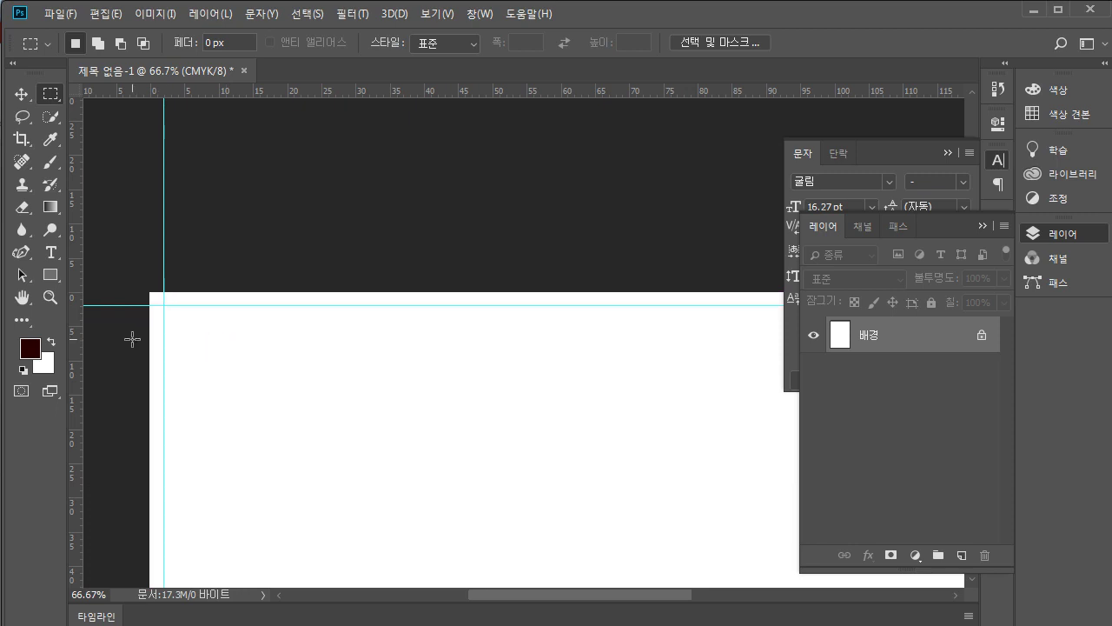
{"action": "scroll", "coordinate": [197, 300], "scroll_direction": "up", "scroll_amount": 1}
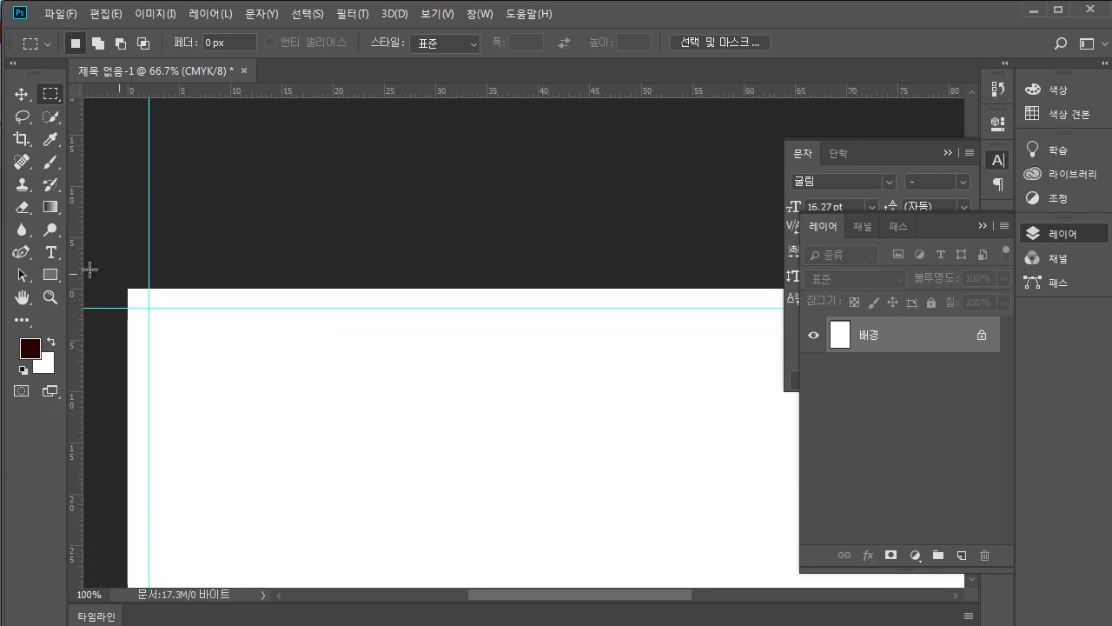
{"action": "left_click_drag", "start_coordinate": [129, 289], "coordinate": [149, 309]}
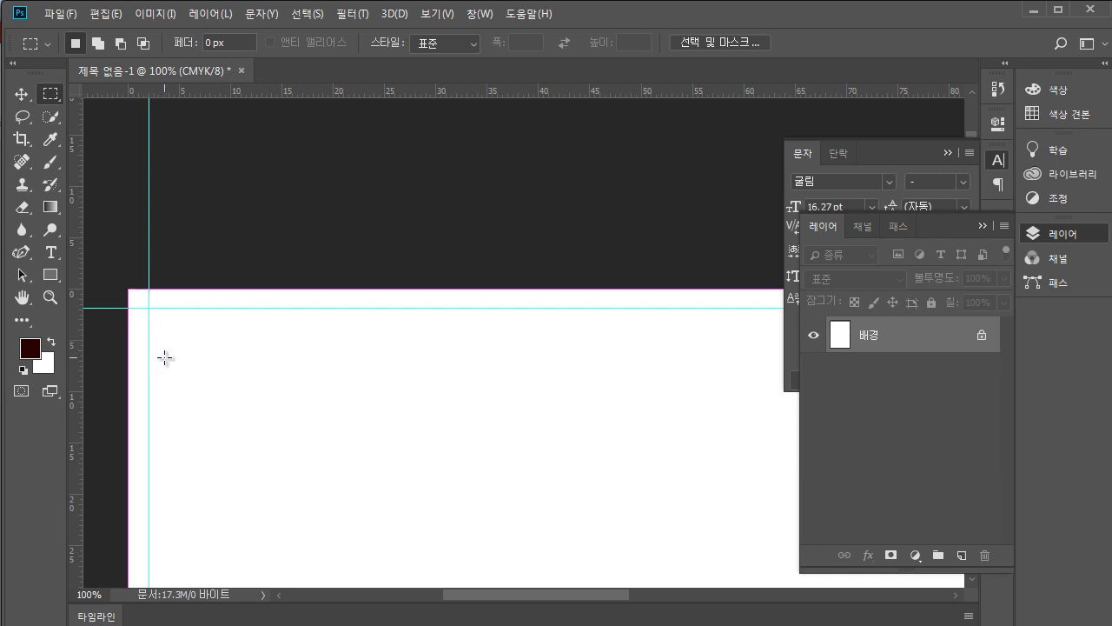
Examine the whole page with its four trim guides.
{"action": "left_click", "coordinate": [461, 392], "text": "alt"}
{"action": "left_click", "coordinate": [471, 475], "text": "alt"}
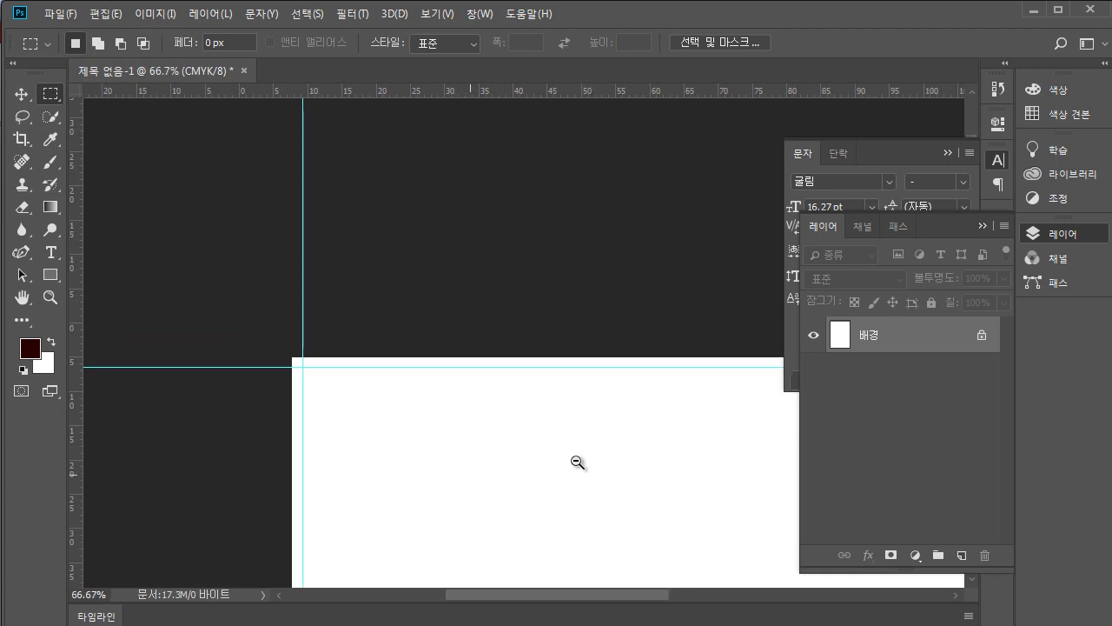
{"action": "left_click", "coordinate": [594, 485], "text": "alt"}
{"action": "left_click_drag", "start_coordinate": [586, 490], "coordinate": [370, 250]}
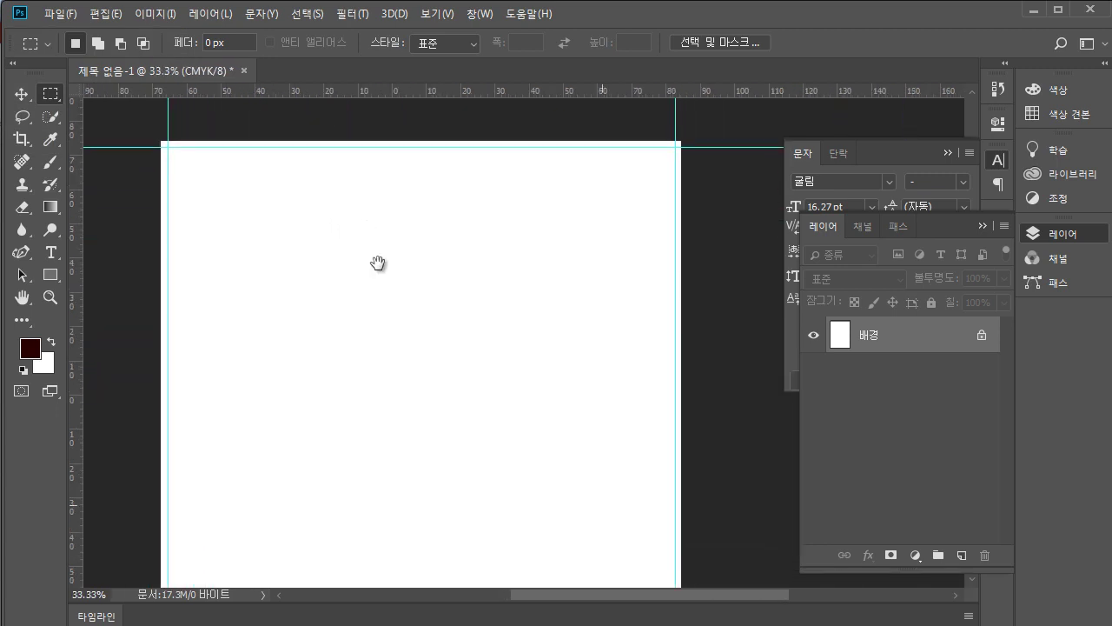
{"action": "left_click", "coordinate": [496, 422], "text": "alt"}
{"action": "left_click", "coordinate": [501, 477], "text": "alt"}
{"action": "left_click", "coordinate": [502, 482], "text": "alt"}
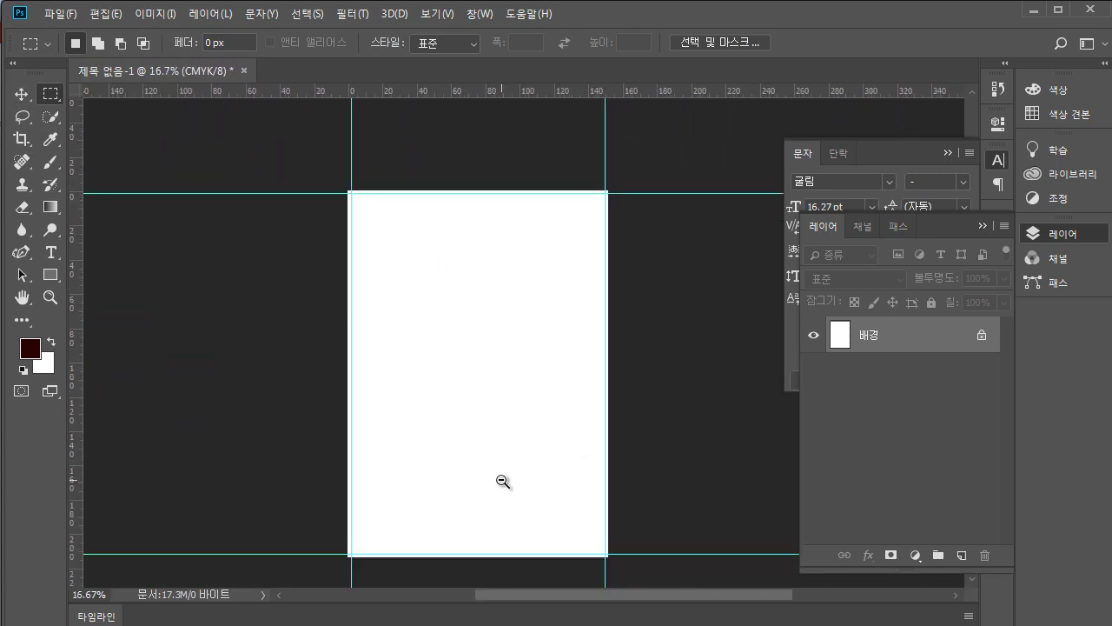
{"action": "left_click", "coordinate": [502, 481], "text": "alt"}
{"action": "left_click_drag", "start_coordinate": [572, 323], "coordinate": [427, 402]}
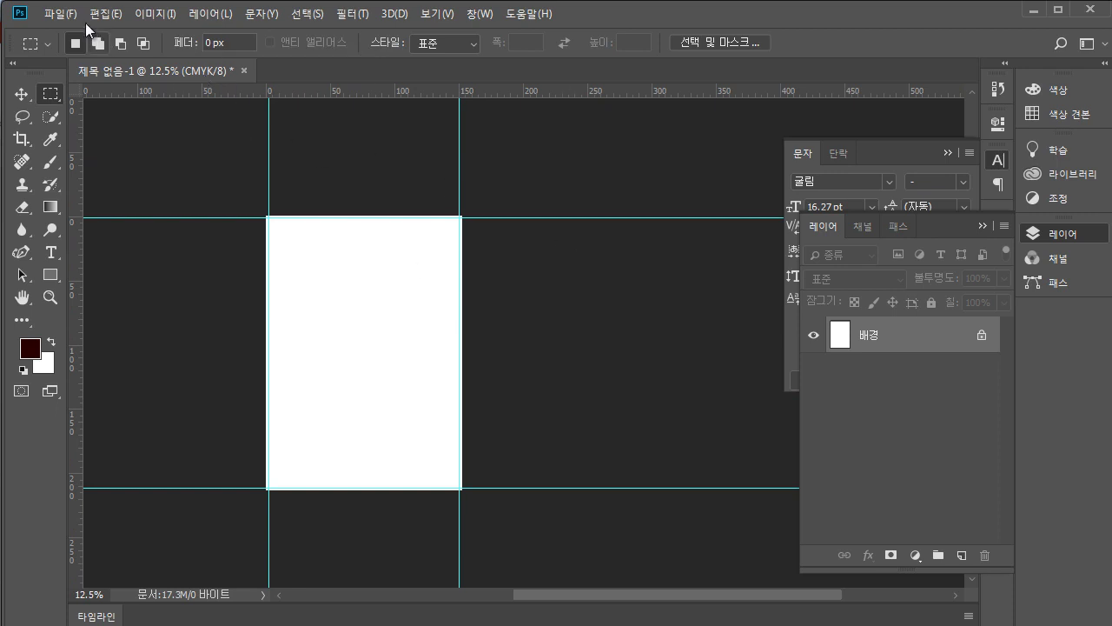
Save the document as menuA5 in Photoshop (PSD) format in the folder 17.
{"action": "left_click", "coordinate": [59, 14]}
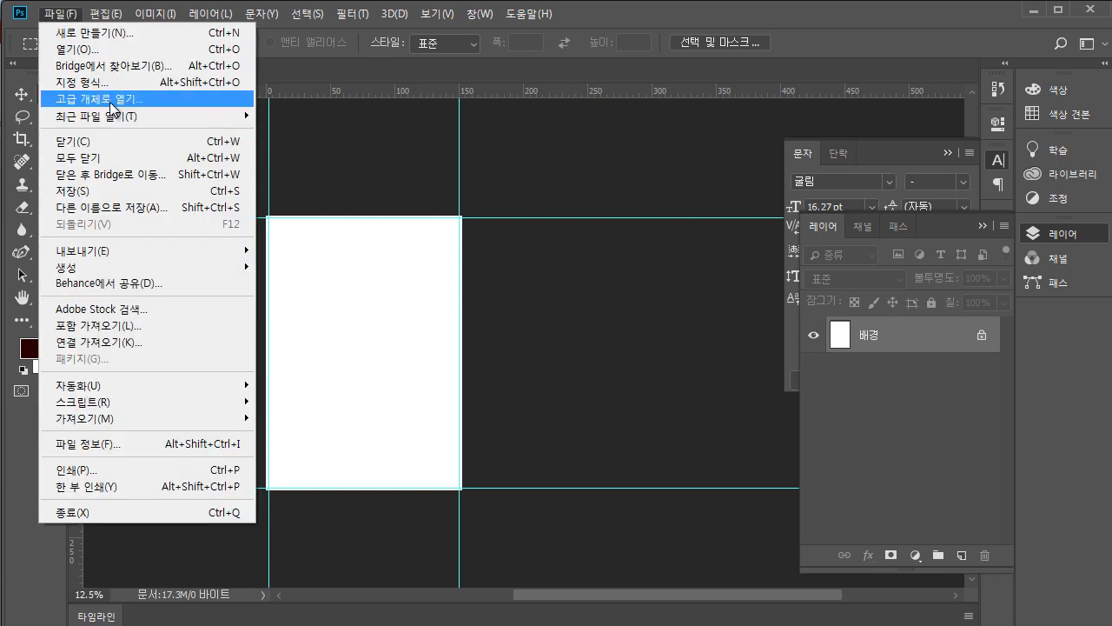
{"action": "left_click", "coordinate": [126, 207]}
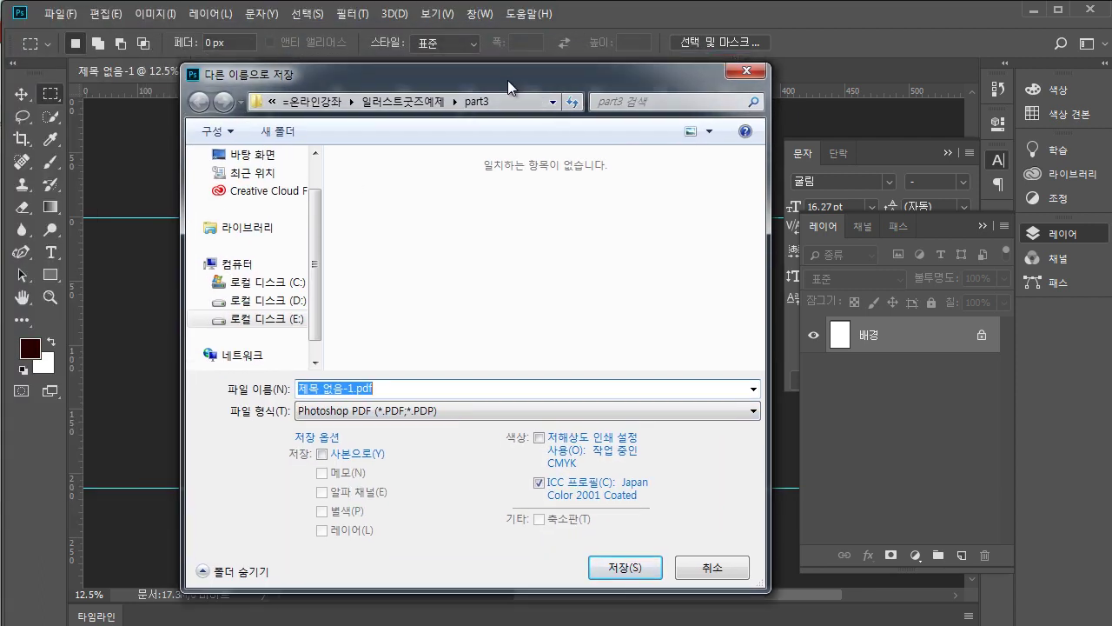
{"action": "type", "text": "menuA5"}
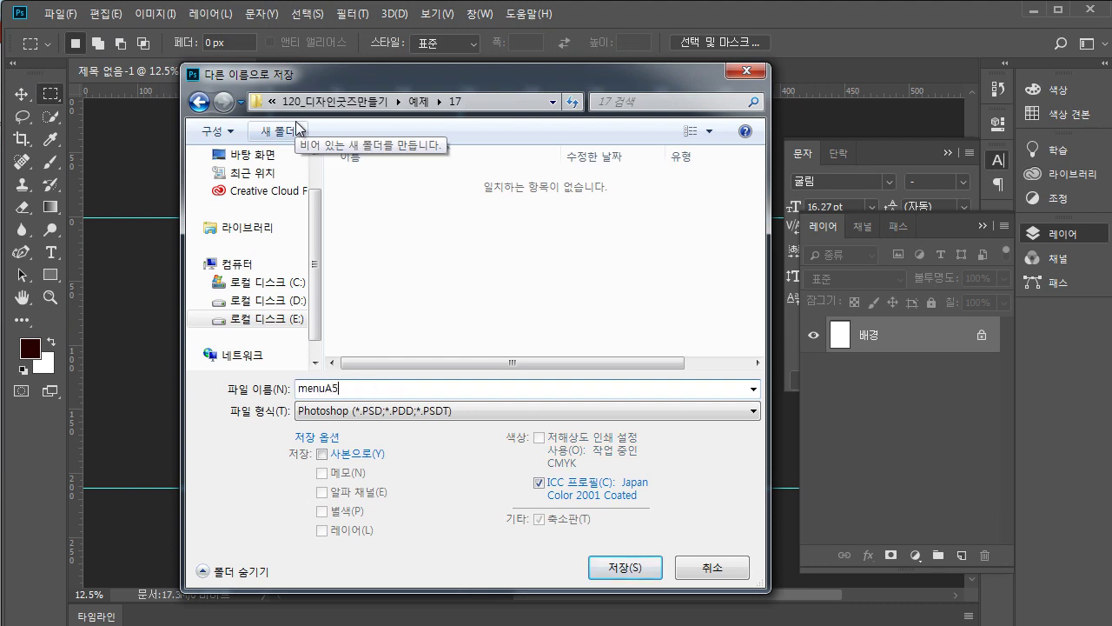
{"action": "key", "text": "Return"}
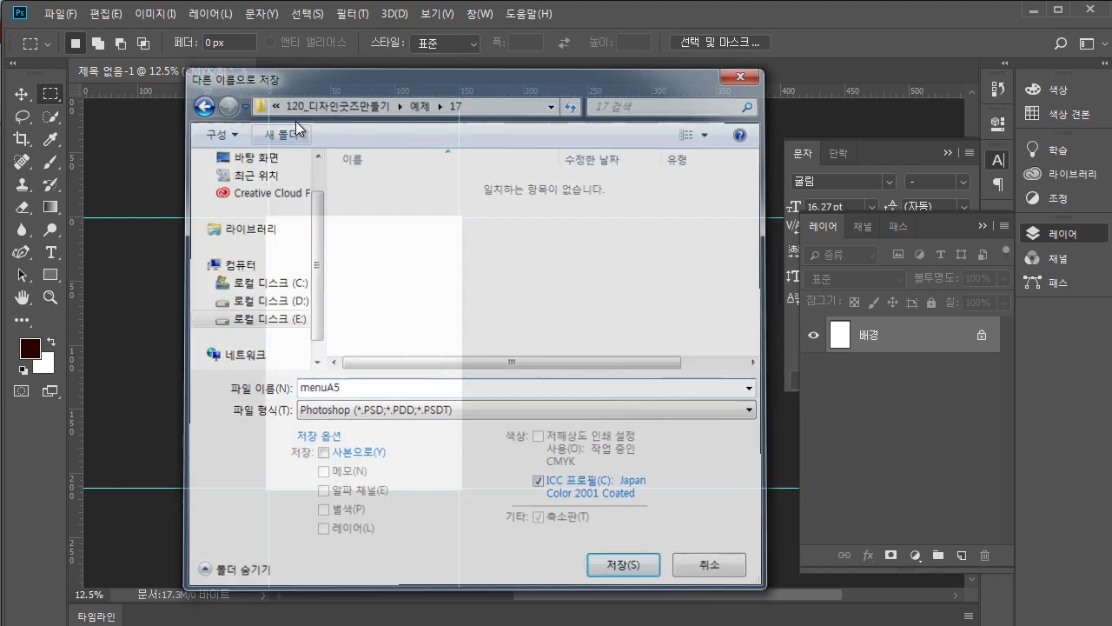